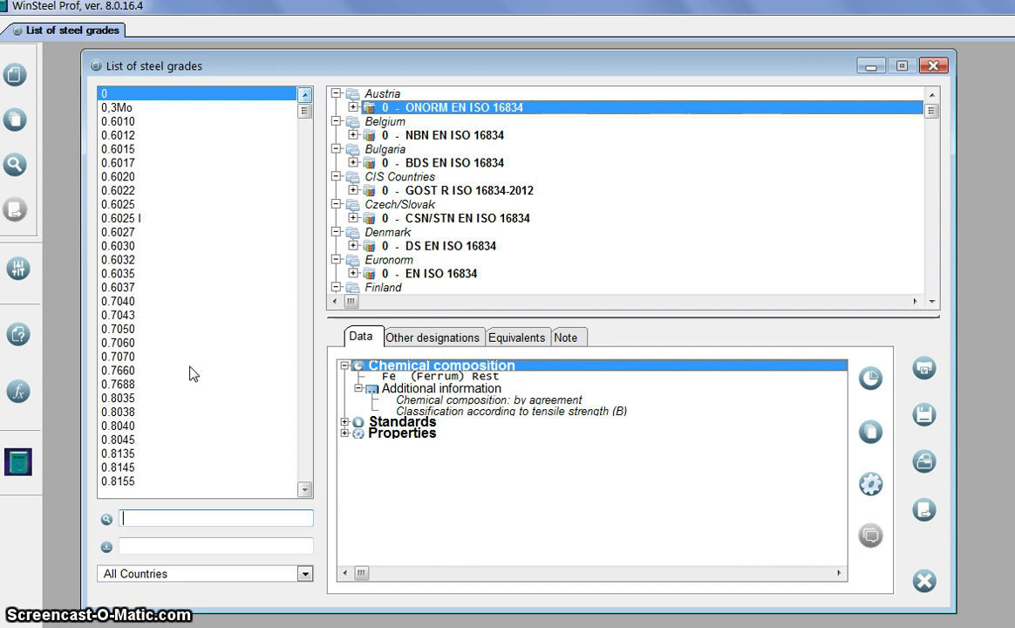
# Locate steel grade 321 in the grade list and filter the list for designations containing 321.
pyautogui.click(155, 544)
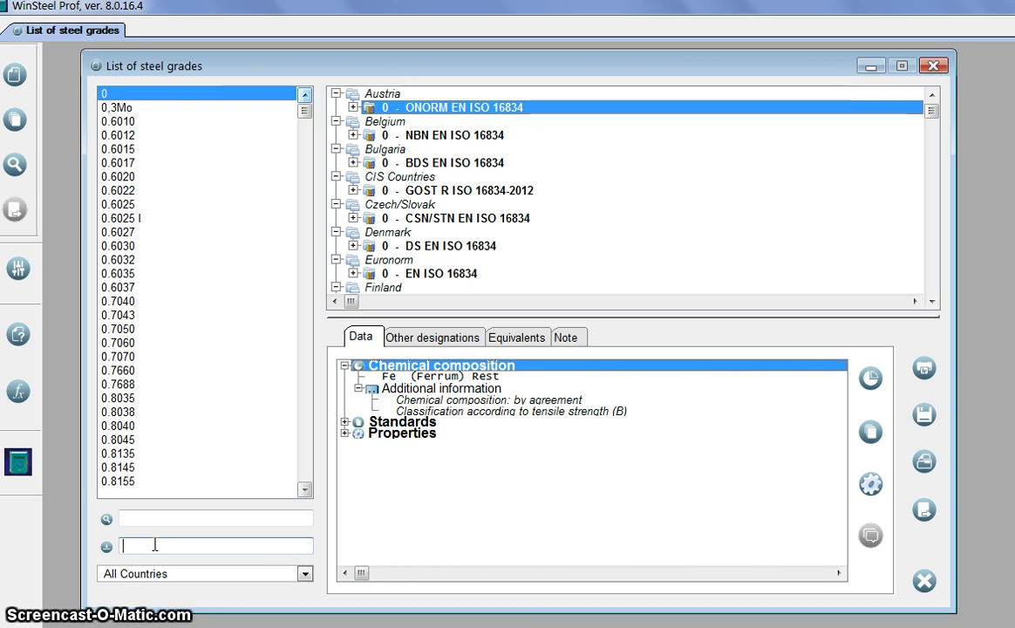
pyautogui.write('321')
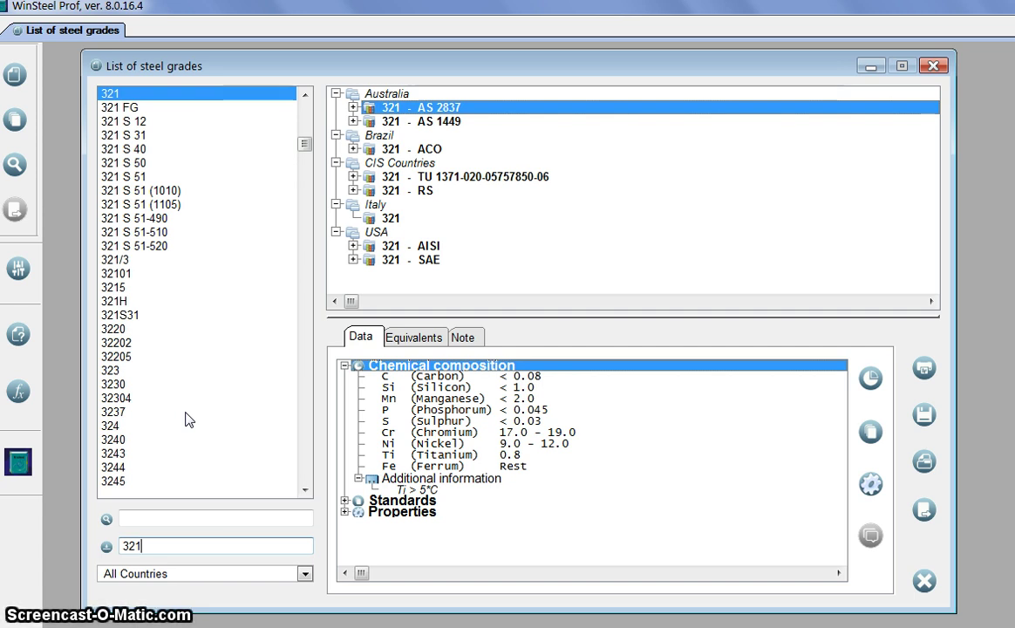
pyautogui.click(130, 518)
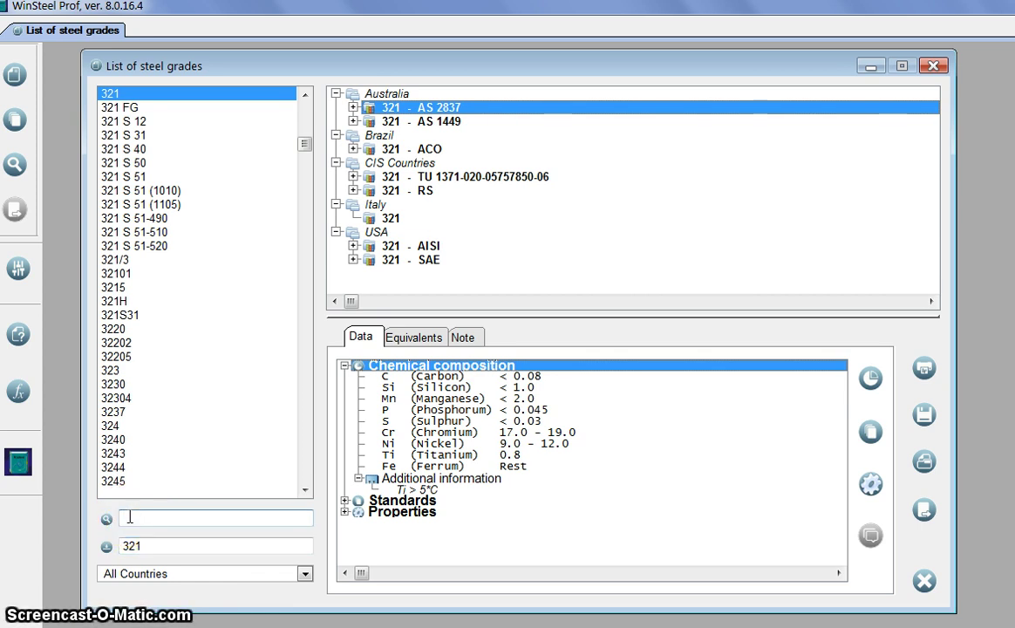
pyautogui.write('321')
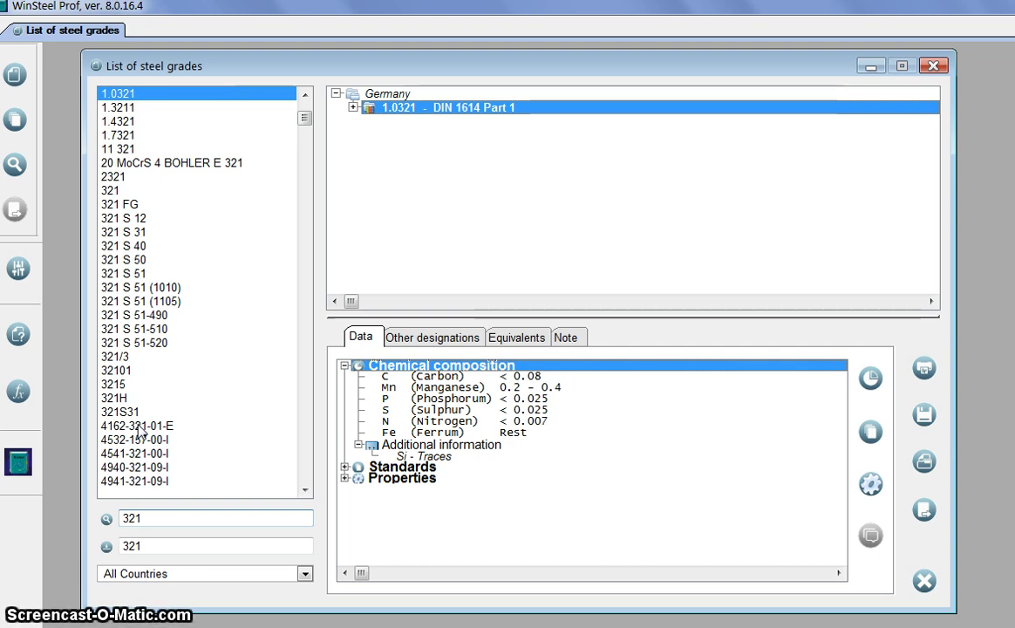
# Change the grade list filter to A*321.
pyautogui.click(125, 518)
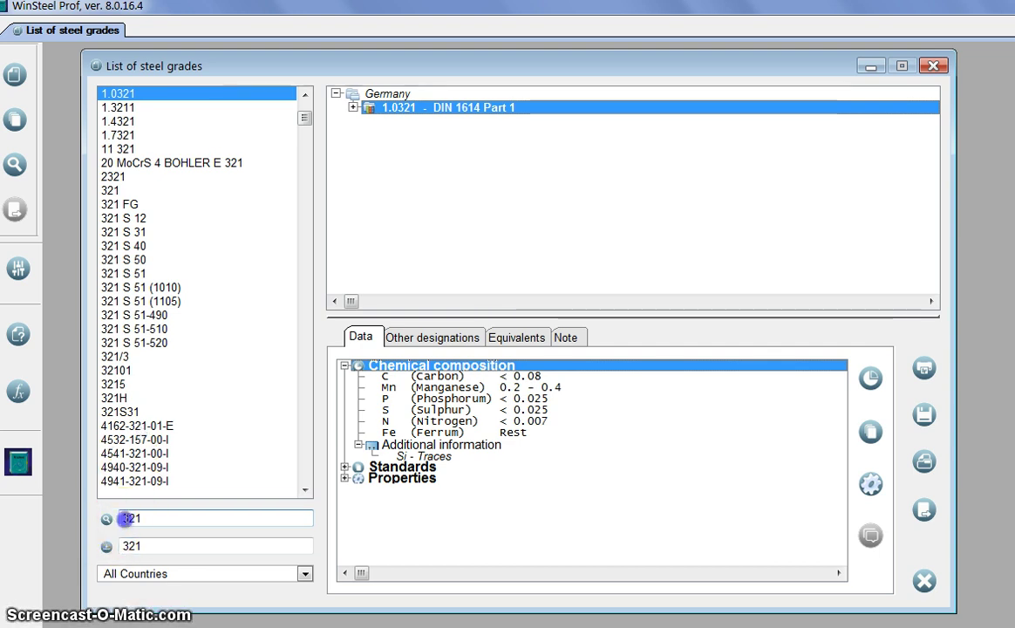
pyautogui.write('A')
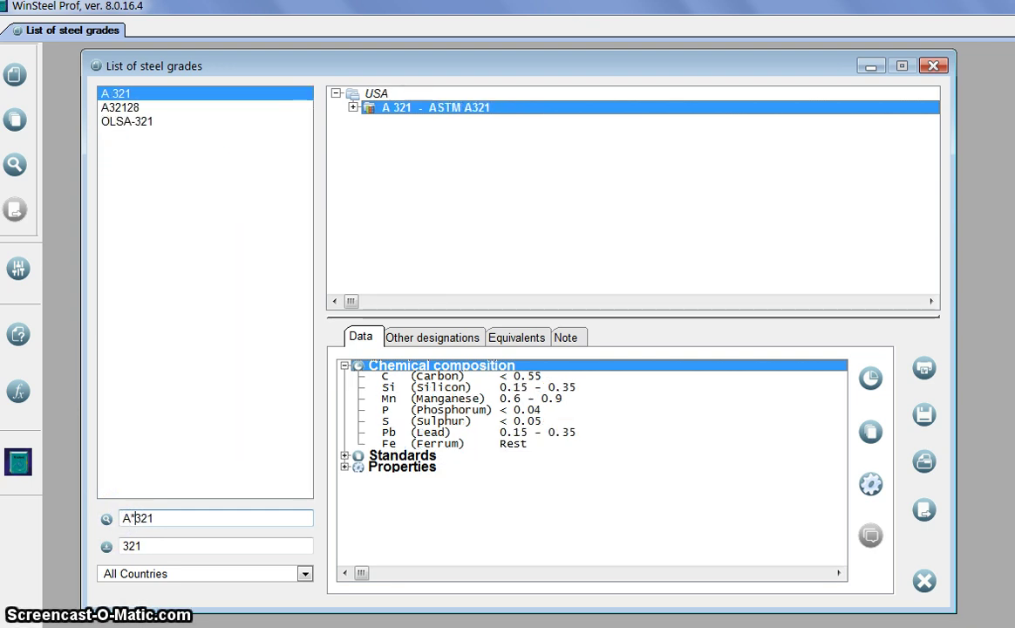
pyautogui.write('*')
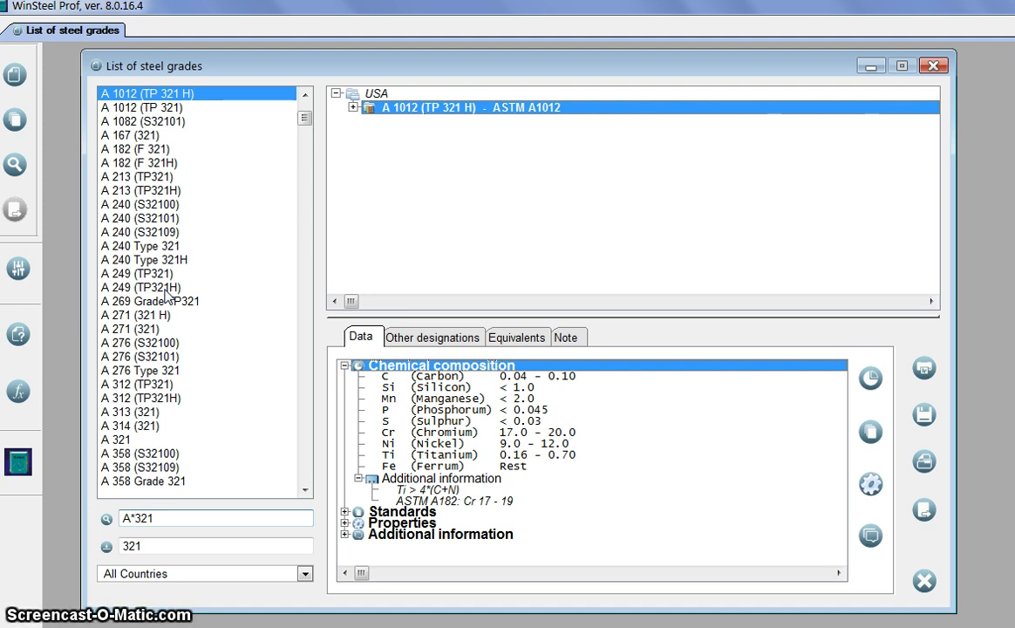
# Clear the grade list filter and locate grade 321 again in the full list.
pyautogui.moveTo(170, 516); pyautogui.dragTo(88, 520)
pyautogui.press('BackSpace')
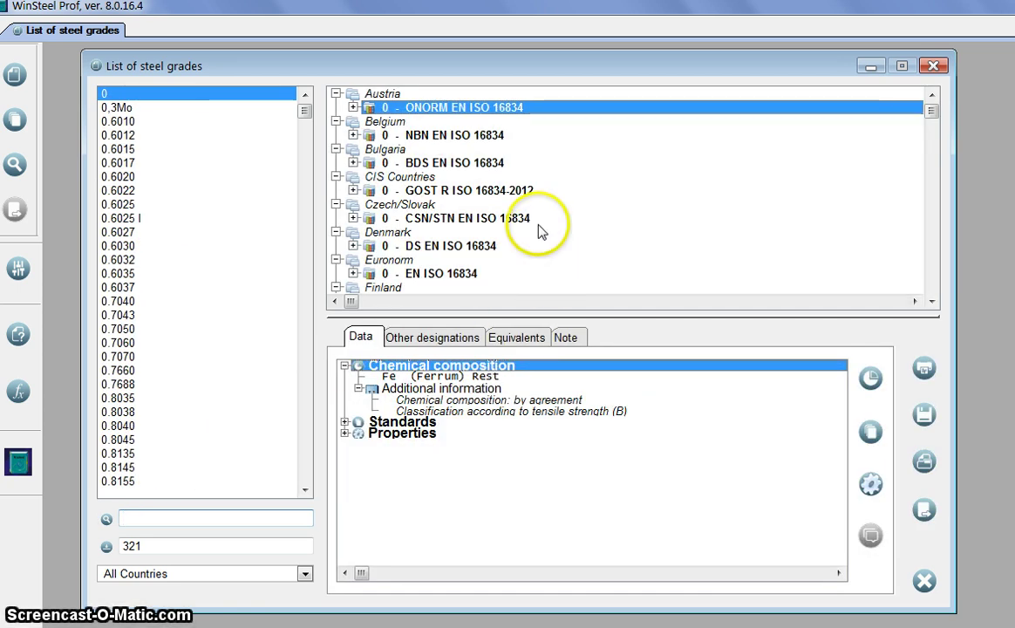
pyautogui.click(136, 546)
pyautogui.press('Return')
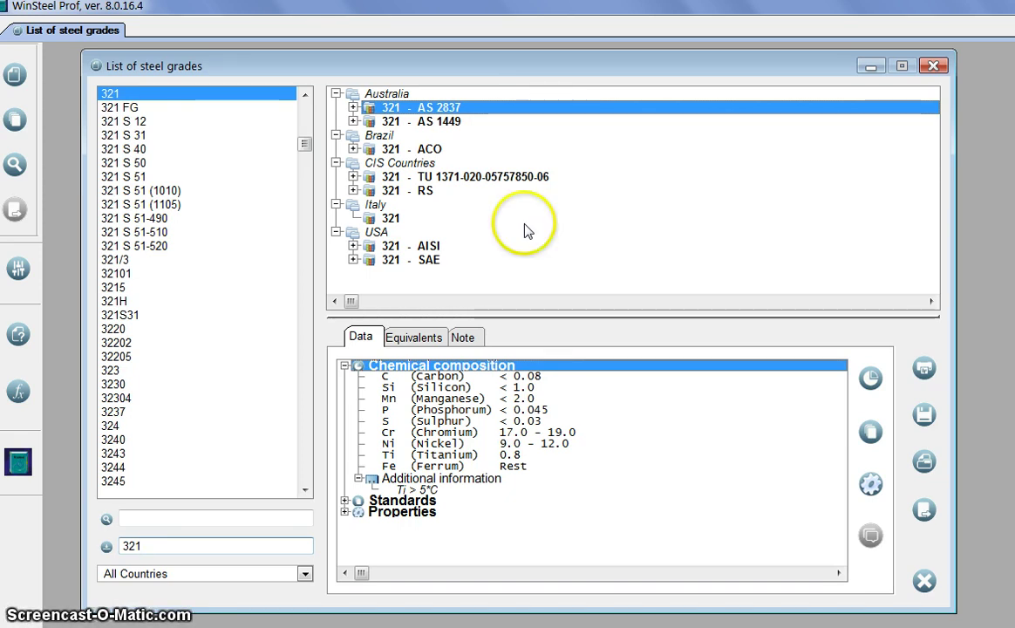
# Select the USA AISI entry for grade 321 and enlarge the data area below the standards tree.
pyautogui.click(432, 248)
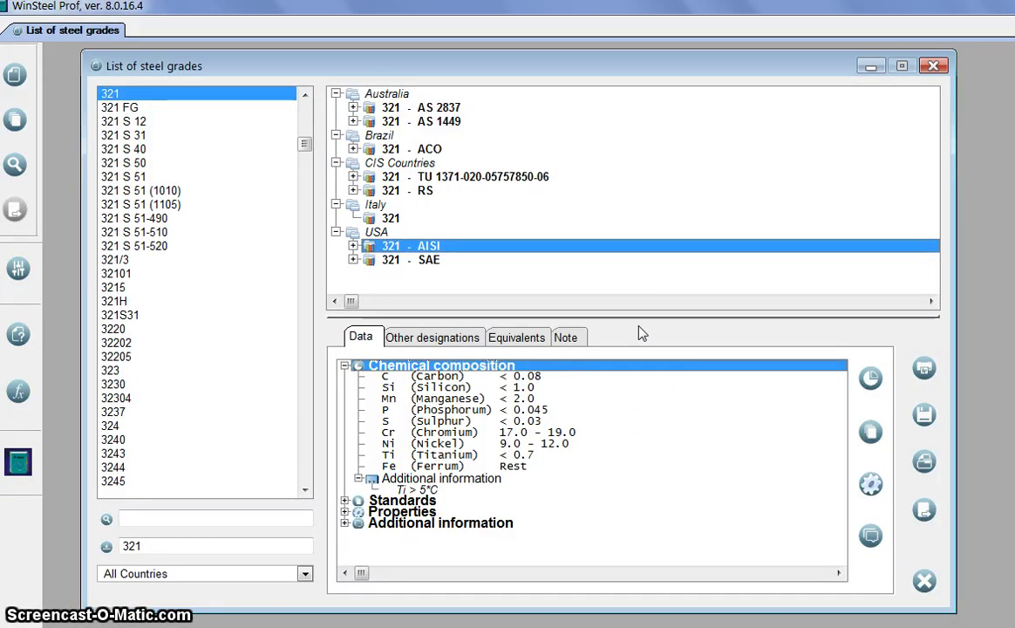
pyautogui.moveTo(637, 318); pyautogui.dragTo(645, 171)
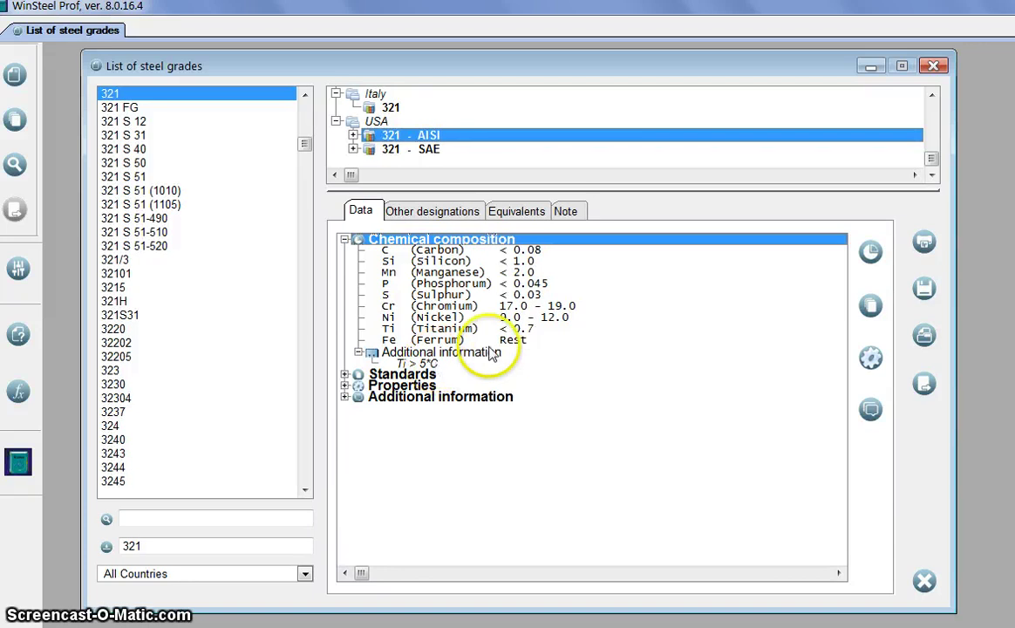
# Expand the Standards, Additional information and Properties sections of the AISI 321 data.
pyautogui.click(346, 374)
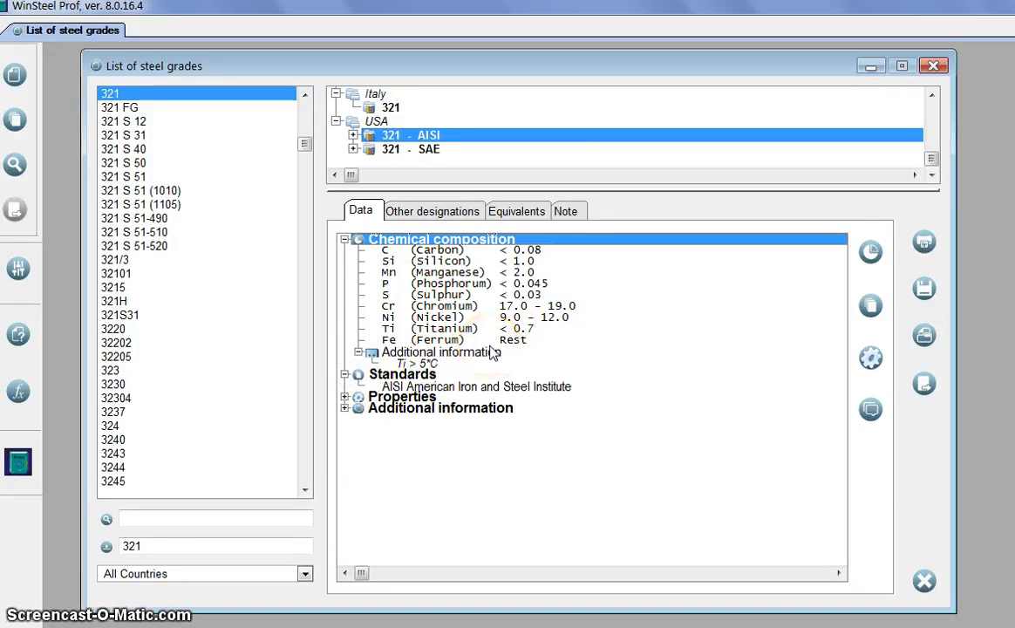
pyautogui.click(344, 408)
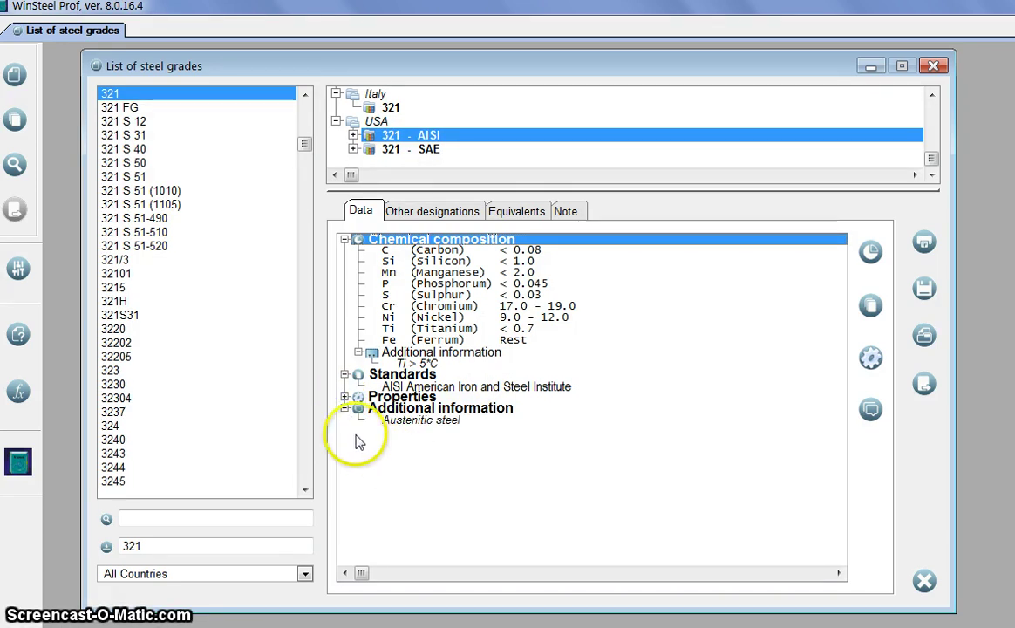
pyautogui.click(346, 398)
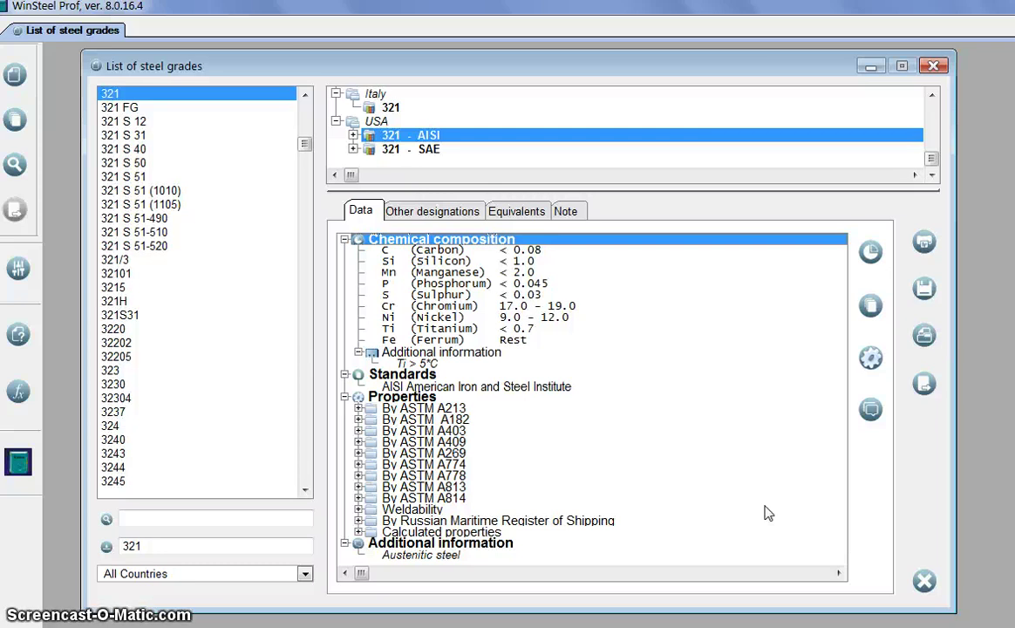
# Expand the ASTM A213 and ASTM A182 groups under Properties of AISI 321.
pyautogui.click(359, 409)
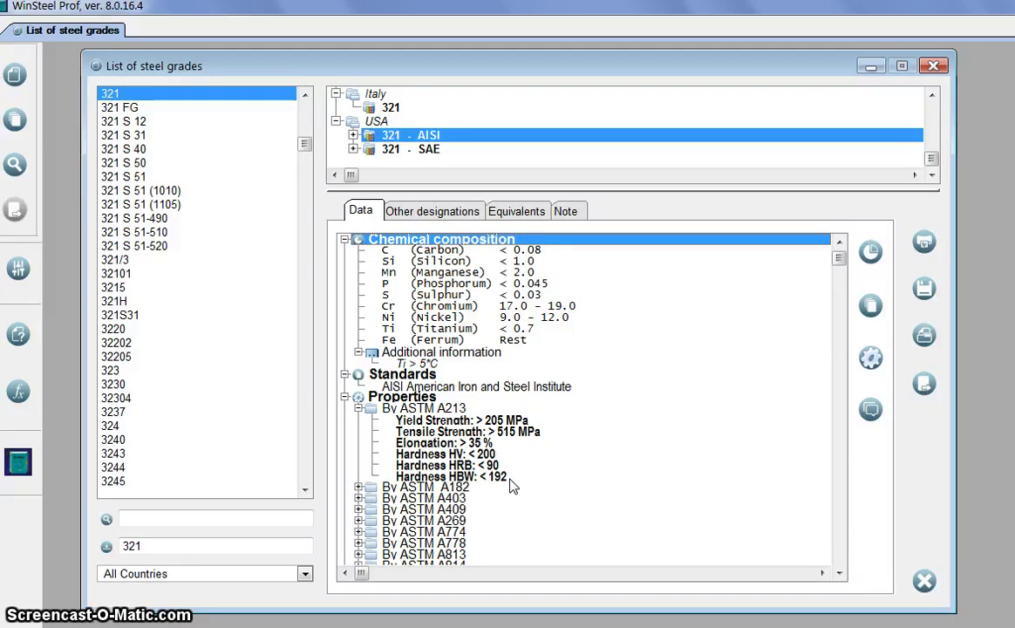
pyautogui.click(840, 572)
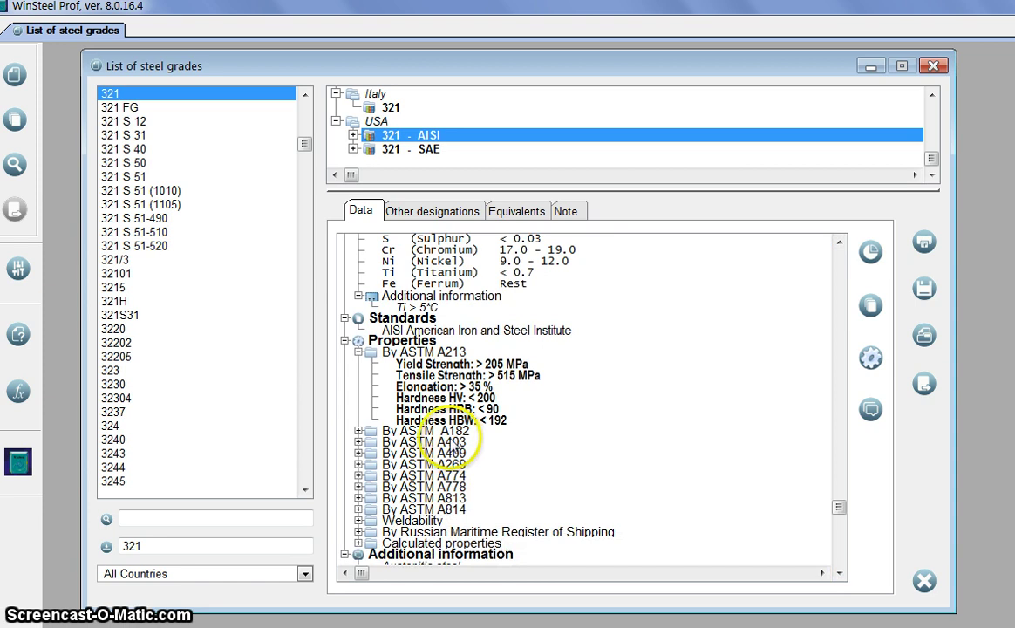
pyautogui.click(360, 431)
pyautogui.click(572, 438)
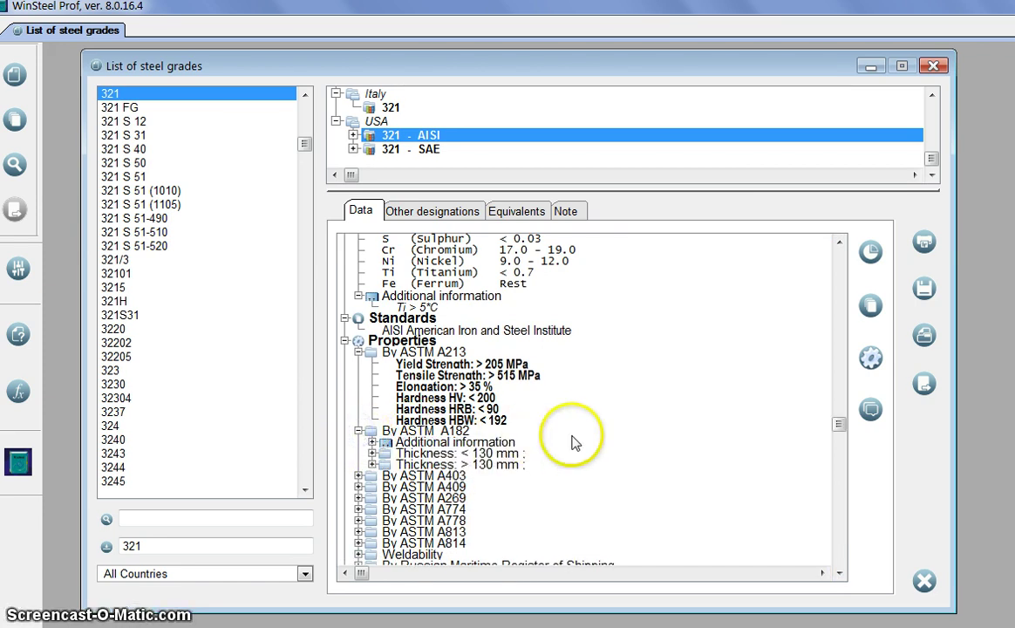
pyautogui.click(563, 445)
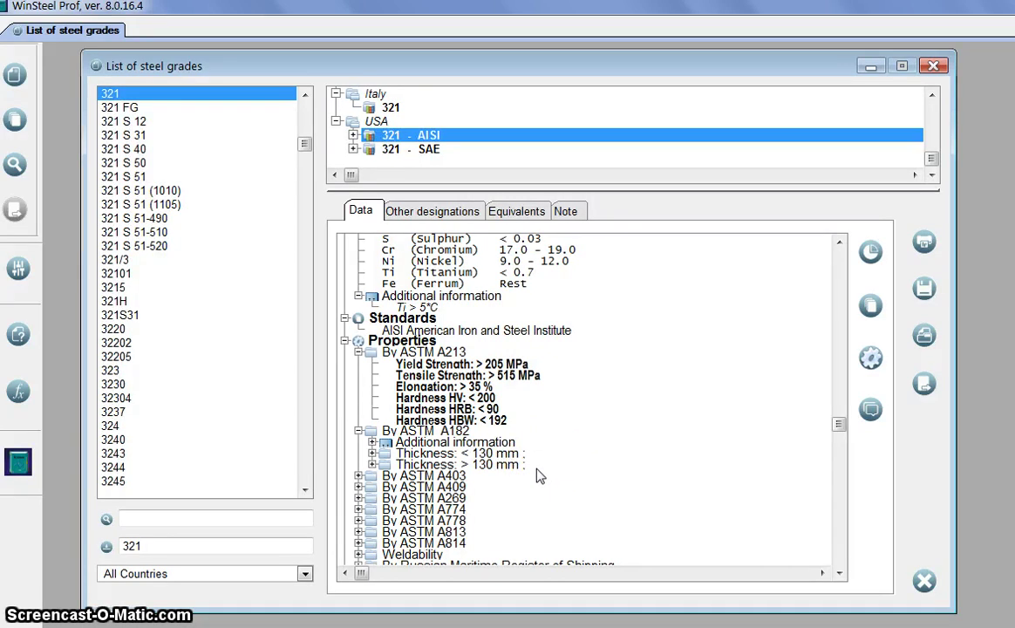
# Expand both the under and over 130 mm thickness groups and the additional information under ASTM A182.
pyautogui.click(372, 453)
pyautogui.click(625, 517)
pyautogui.click(839, 572)
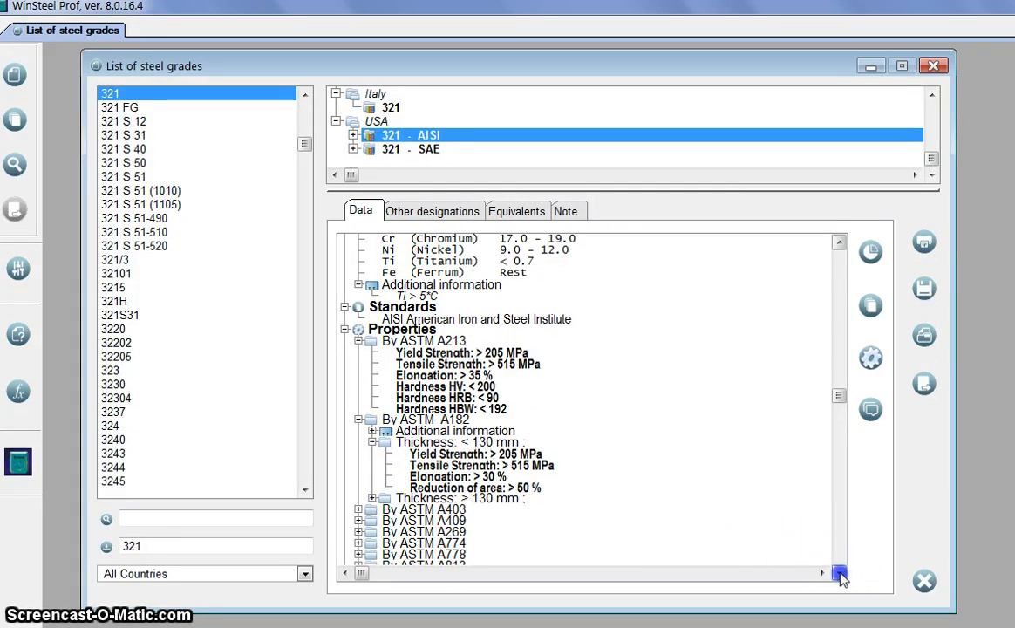
pyautogui.click(839, 573)
pyautogui.click(635, 483)
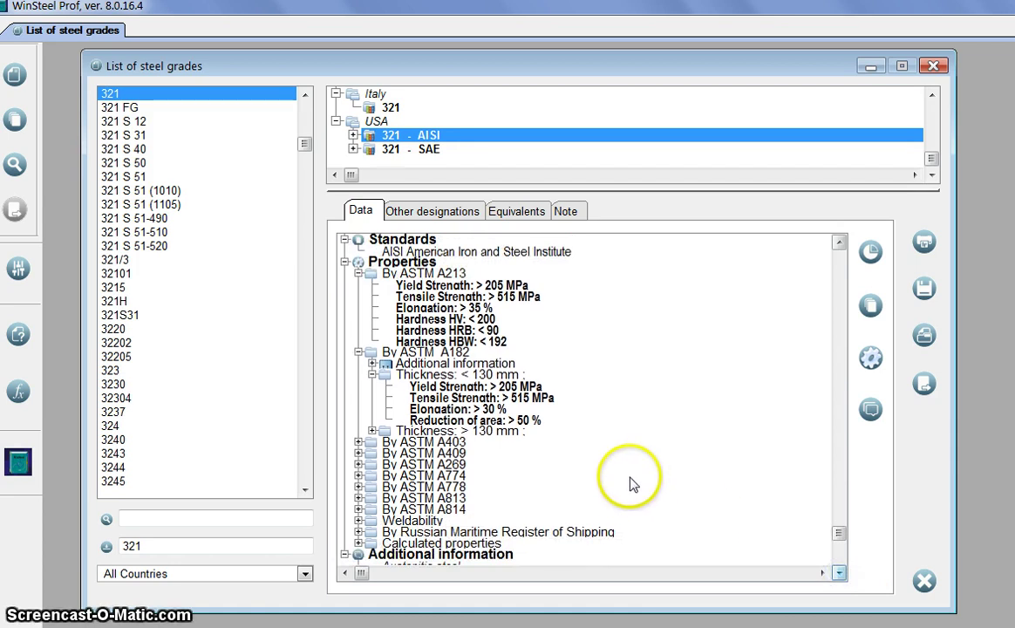
pyautogui.click(372, 431)
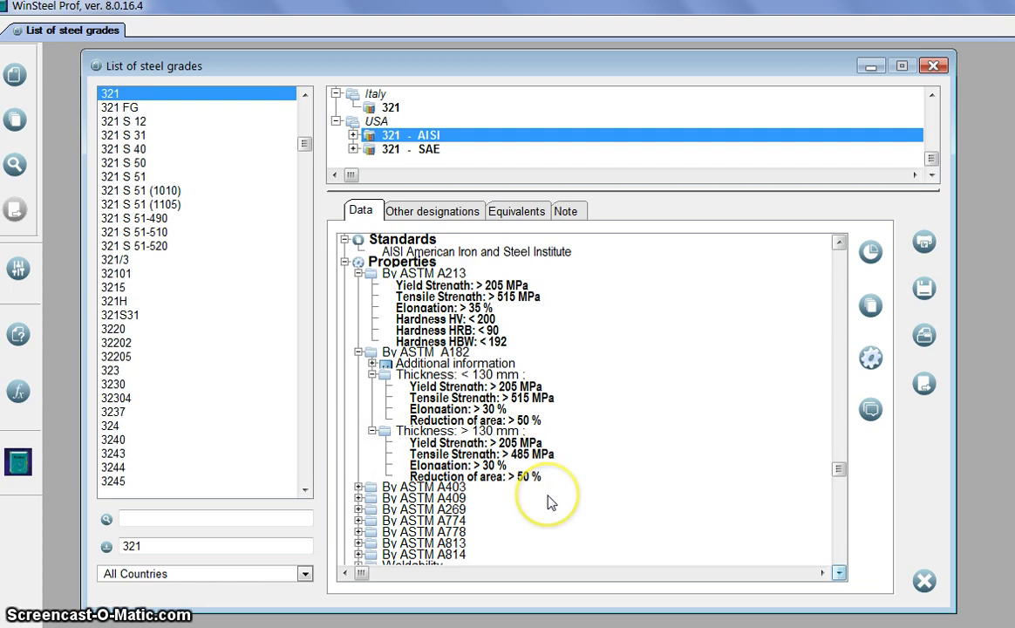
pyautogui.click(373, 364)
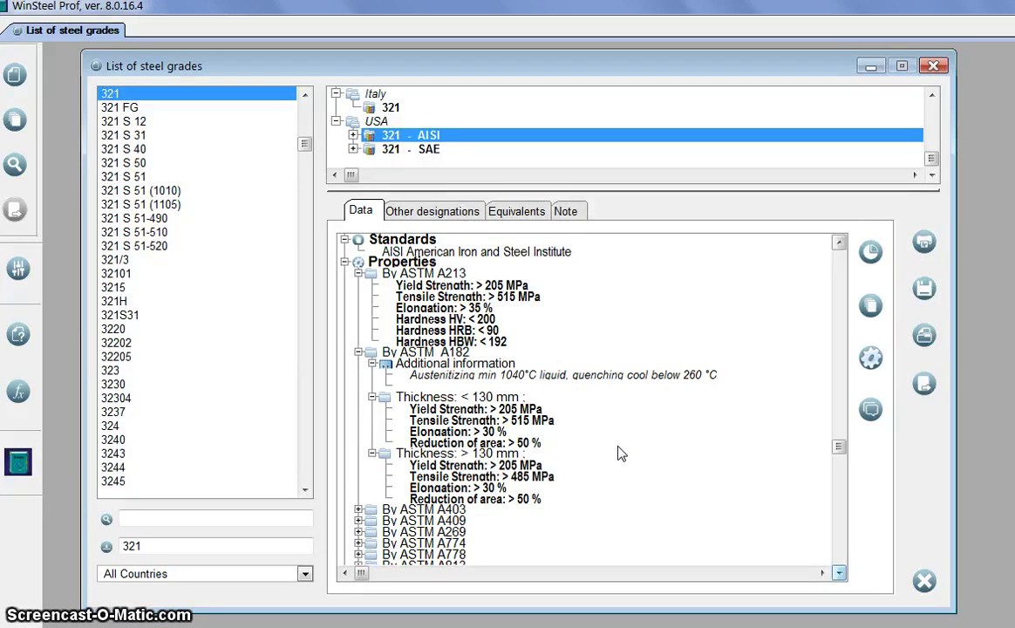
# Expand the ASTM A409 and ASTM A774 property groups of AISI 321.
pyautogui.click(839, 573)
pyautogui.click(840, 574)
pyautogui.click(840, 573)
pyautogui.click(840, 574)
pyautogui.click(840, 574)
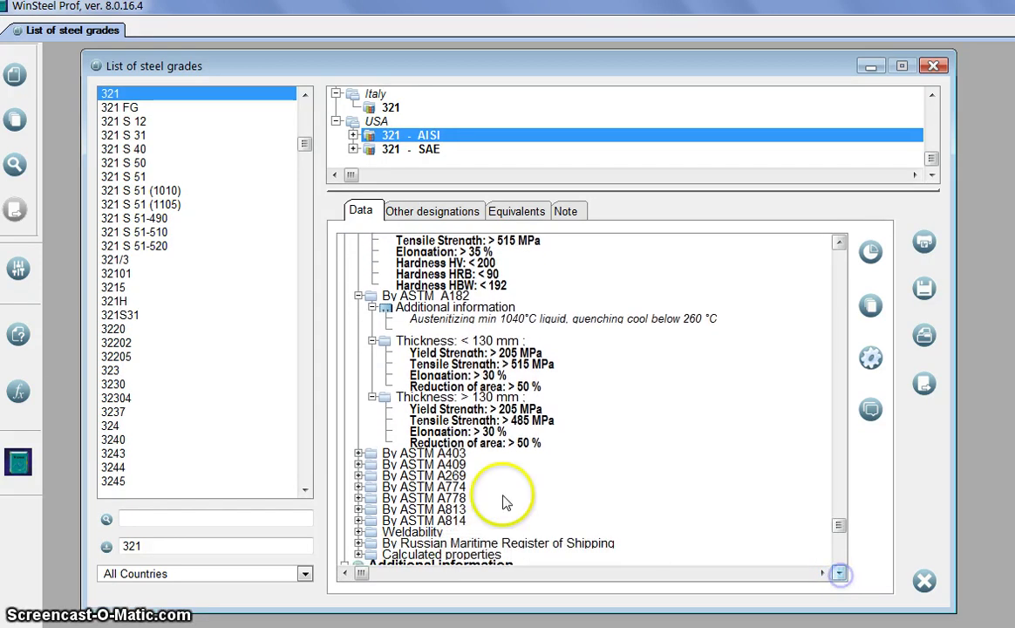
pyautogui.click(359, 464)
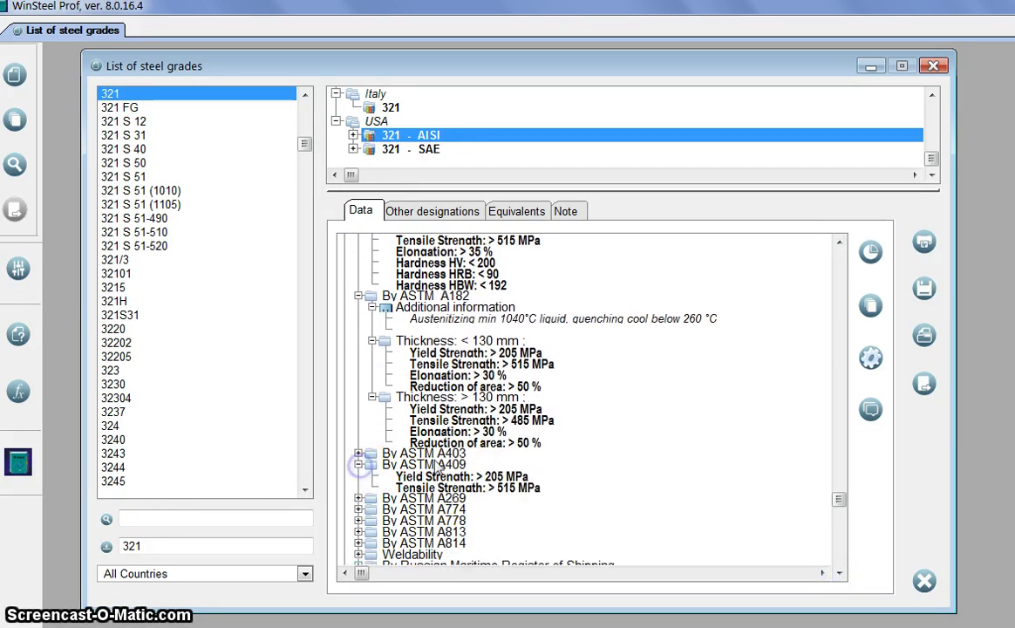
pyautogui.click(359, 509)
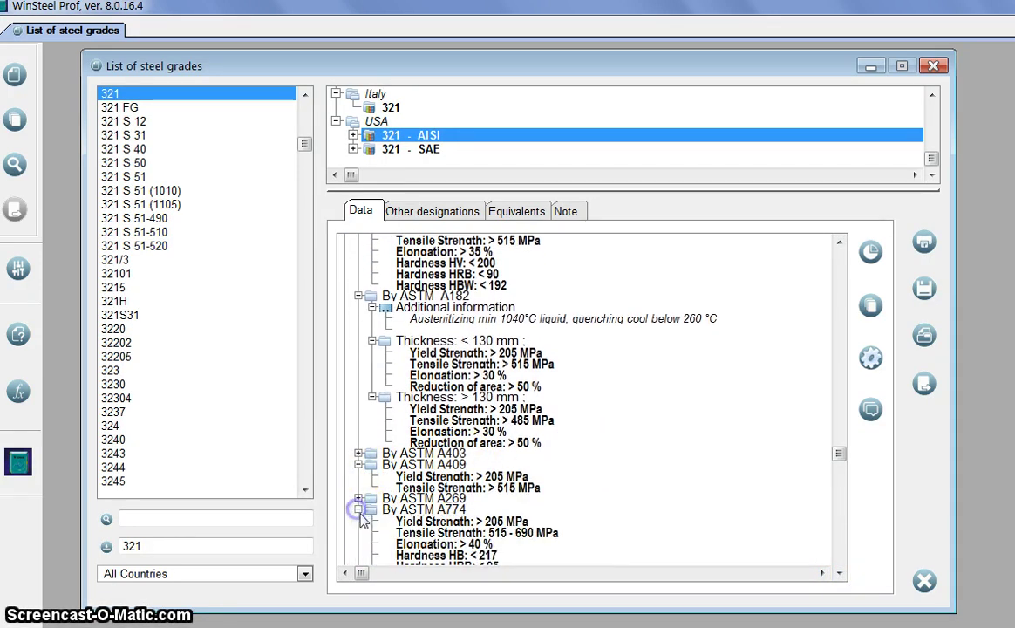
# Expand the Weldability group of AISI 321 and its ISO 15608 classification.
pyautogui.click(841, 574)
pyautogui.click(841, 574)
pyautogui.click(841, 574)
pyautogui.click(841, 574)
pyautogui.click(840, 574)
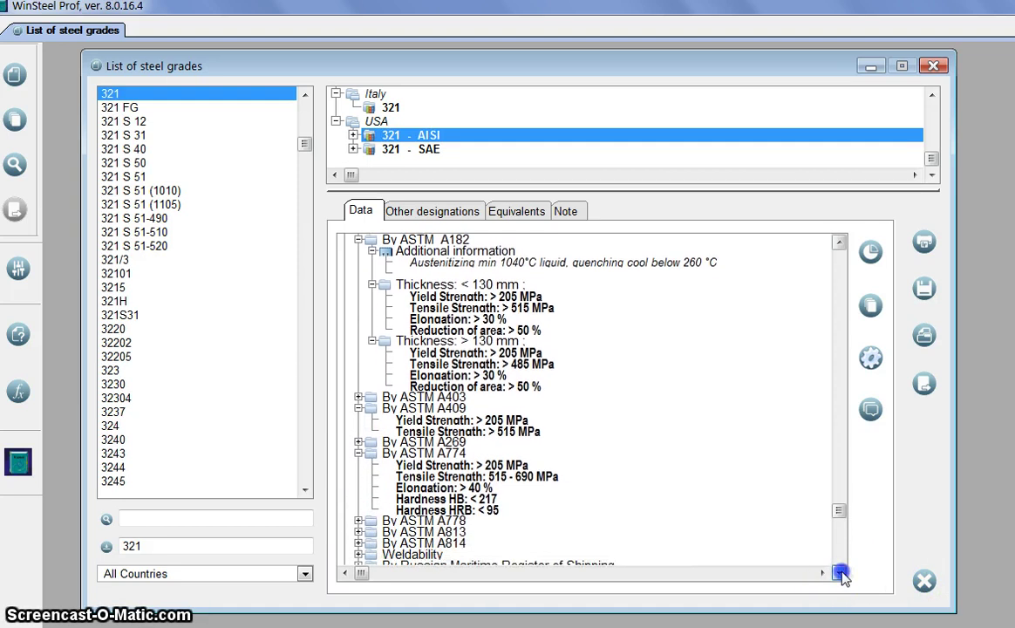
pyautogui.click(841, 573)
pyautogui.click(840, 574)
pyautogui.click(841, 573)
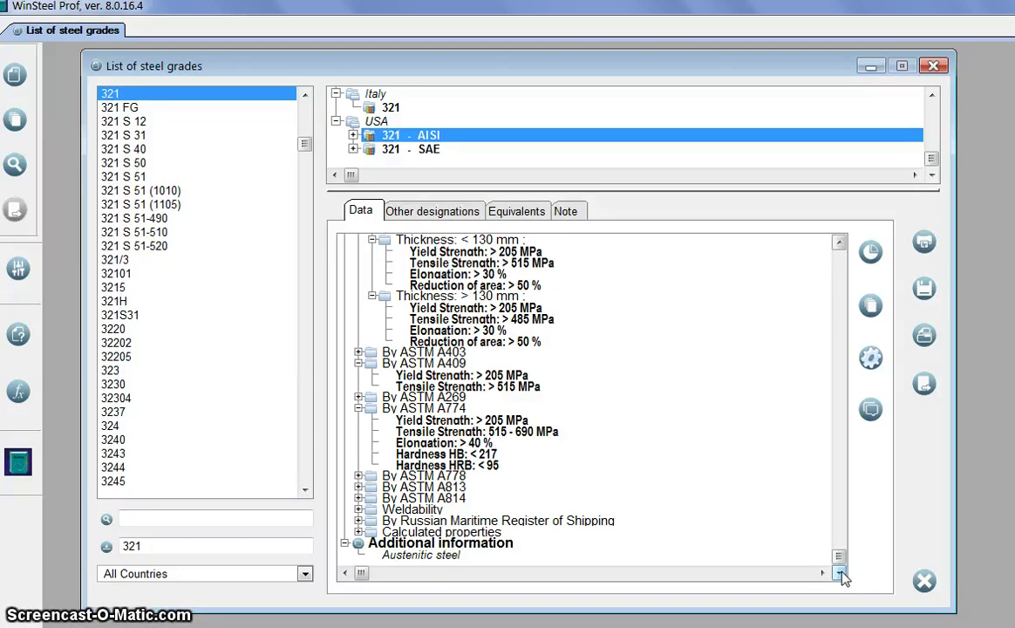
pyautogui.click(733, 452)
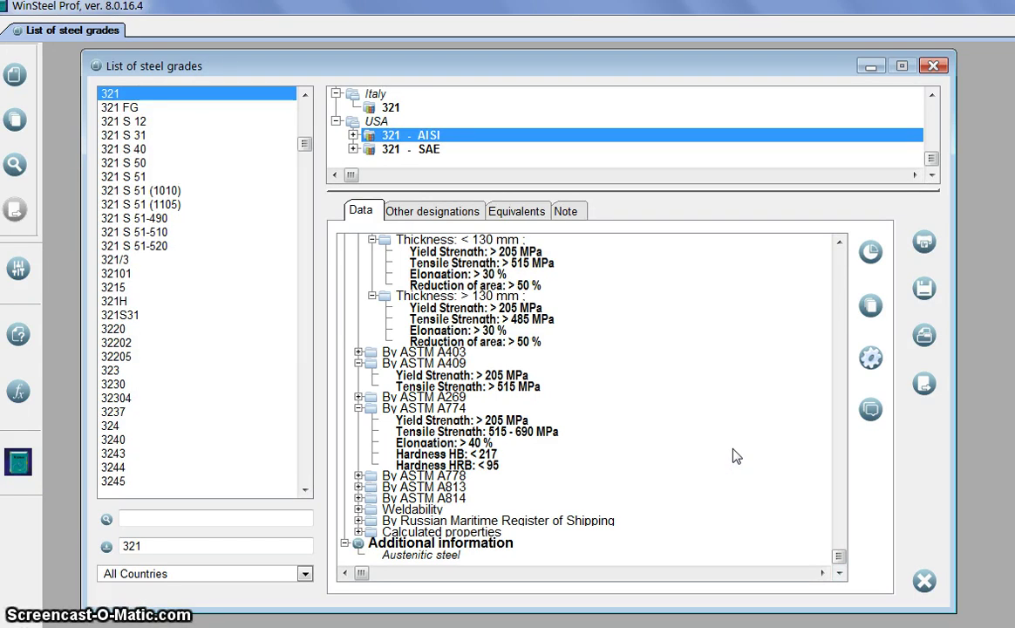
pyautogui.click(358, 510)
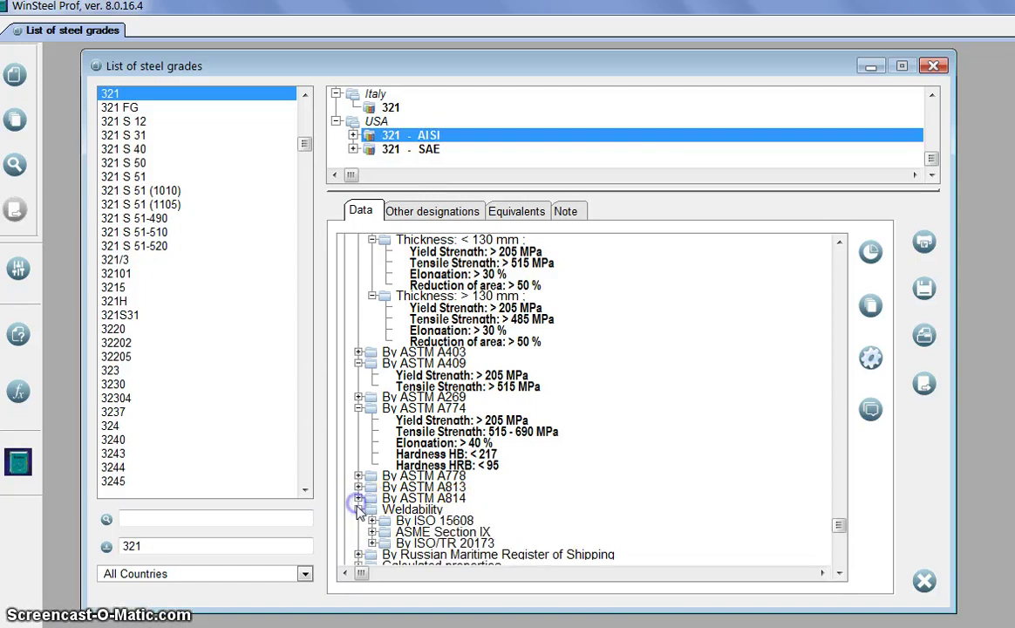
pyautogui.click(839, 573)
pyautogui.click(839, 573)
pyautogui.click(839, 573)
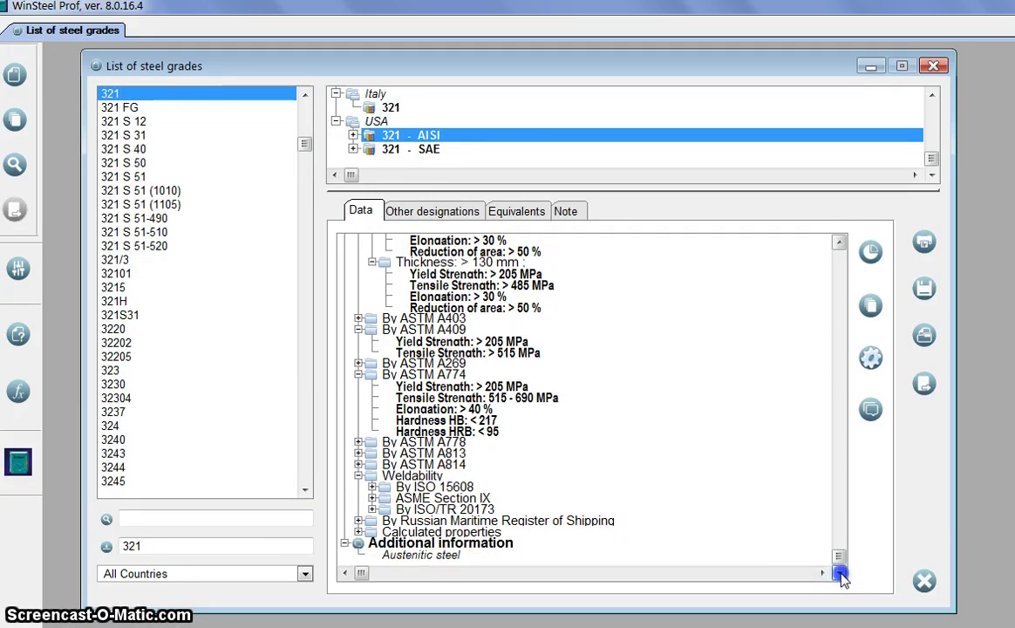
pyautogui.click(373, 486)
# Expand ASME Section IX under Weldability and show its Welding classification.
pyautogui.click(835, 574)
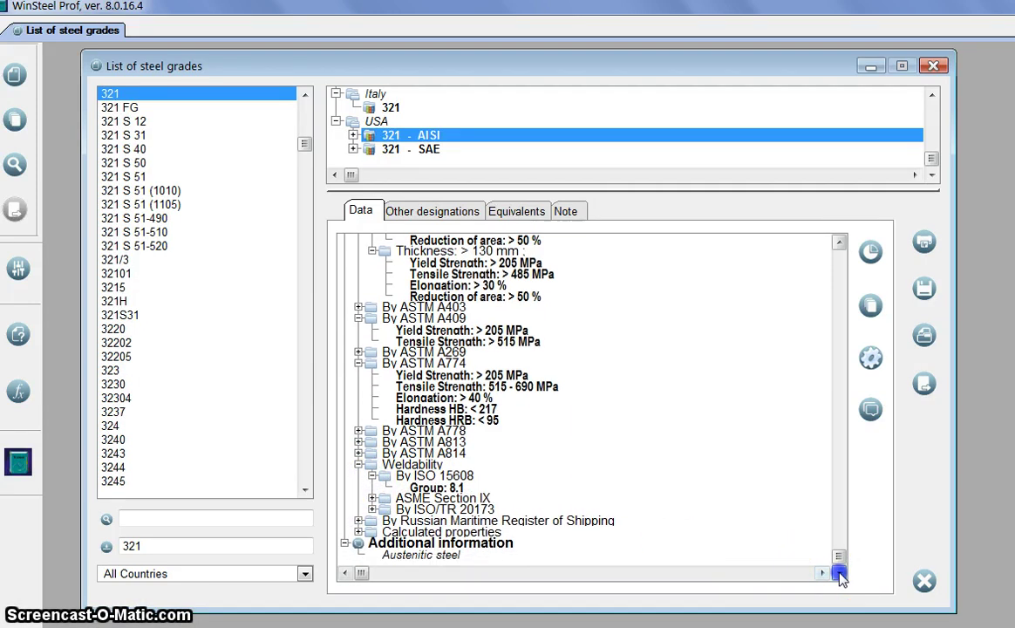
pyautogui.click(372, 498)
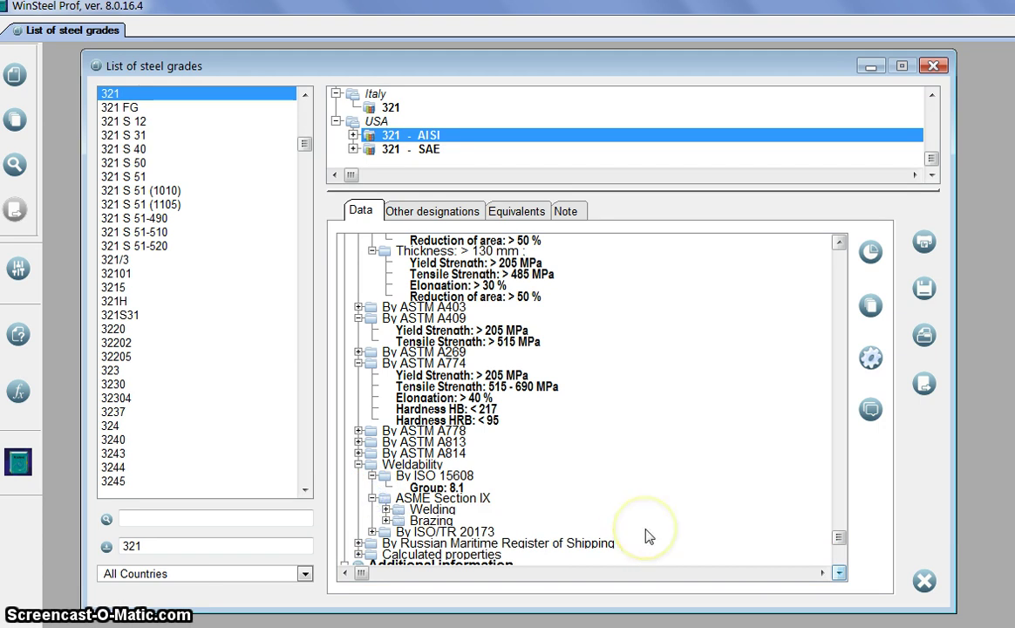
pyautogui.click(839, 573)
pyautogui.click(839, 573)
pyautogui.click(385, 486)
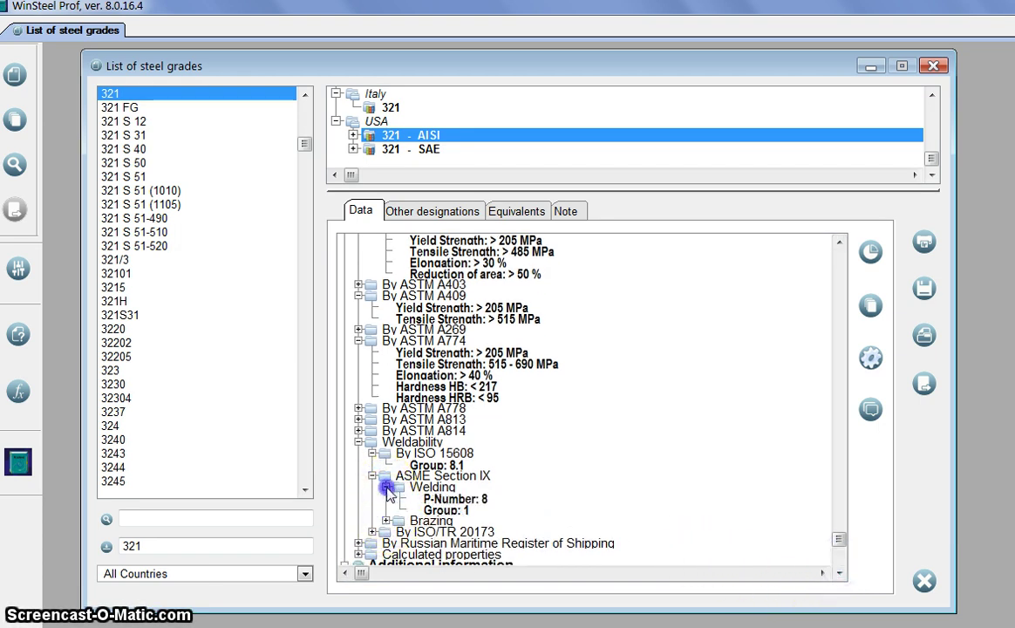
pyautogui.click(575, 478)
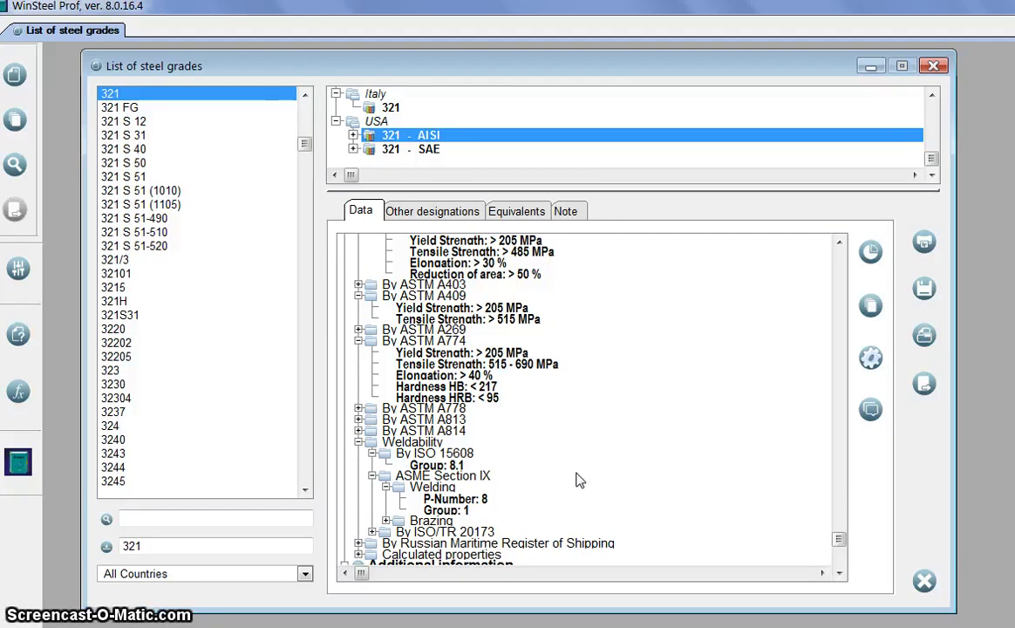
# Show the other designations of AISI 321, expand the USA group and look through its AMS, ASTM and SAE entries.
pyautogui.click(454, 204)
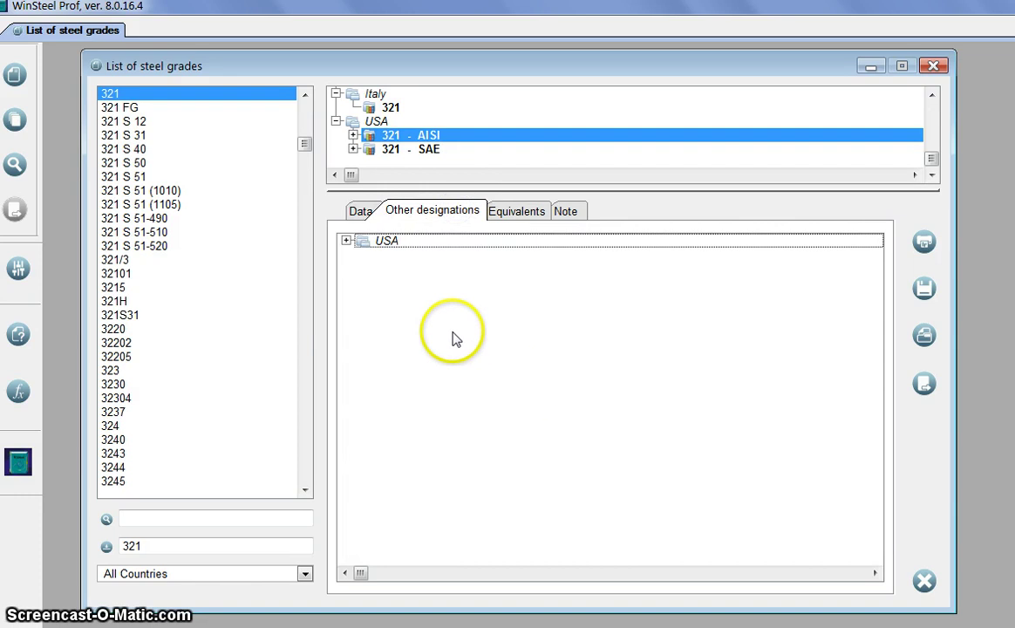
pyautogui.click(346, 241)
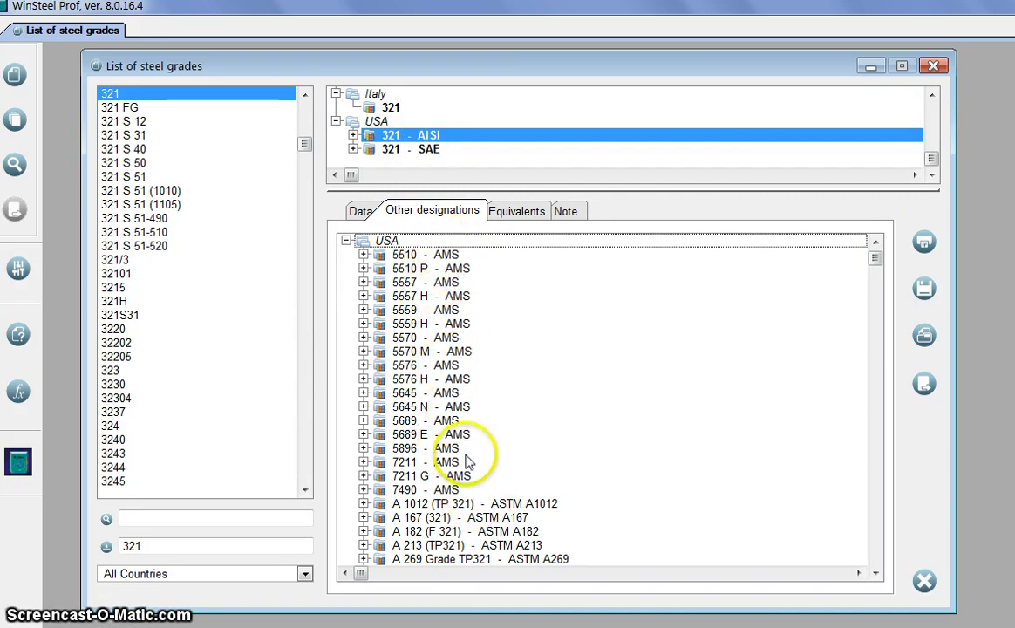
pyautogui.click(875, 573)
pyautogui.click(875, 573)
pyautogui.click(876, 573)
pyautogui.click(876, 574)
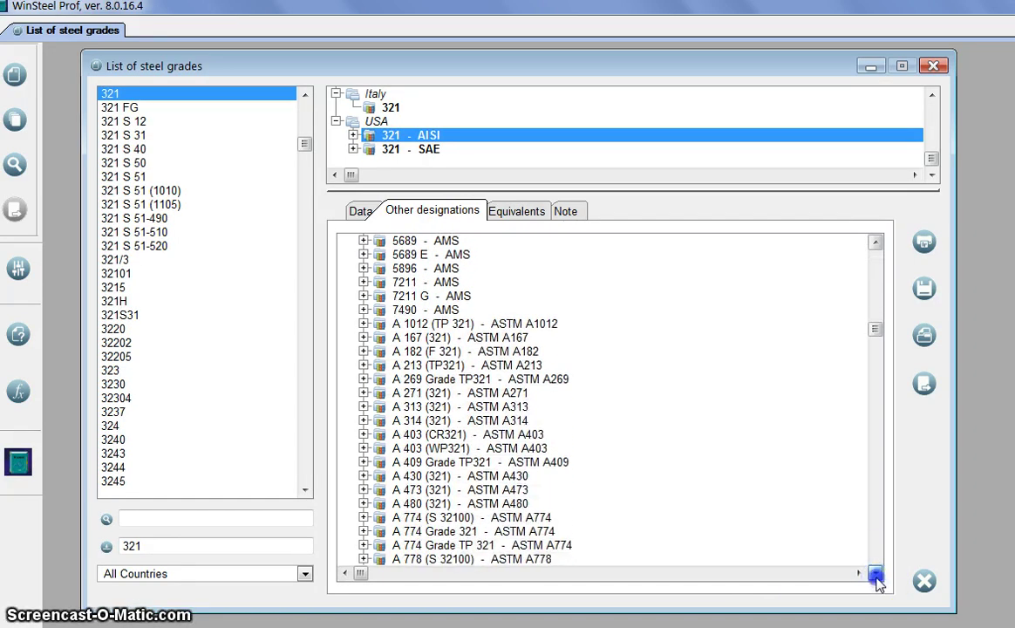
pyautogui.click(876, 574)
pyautogui.click(875, 573)
pyautogui.click(875, 573)
pyautogui.click(875, 574)
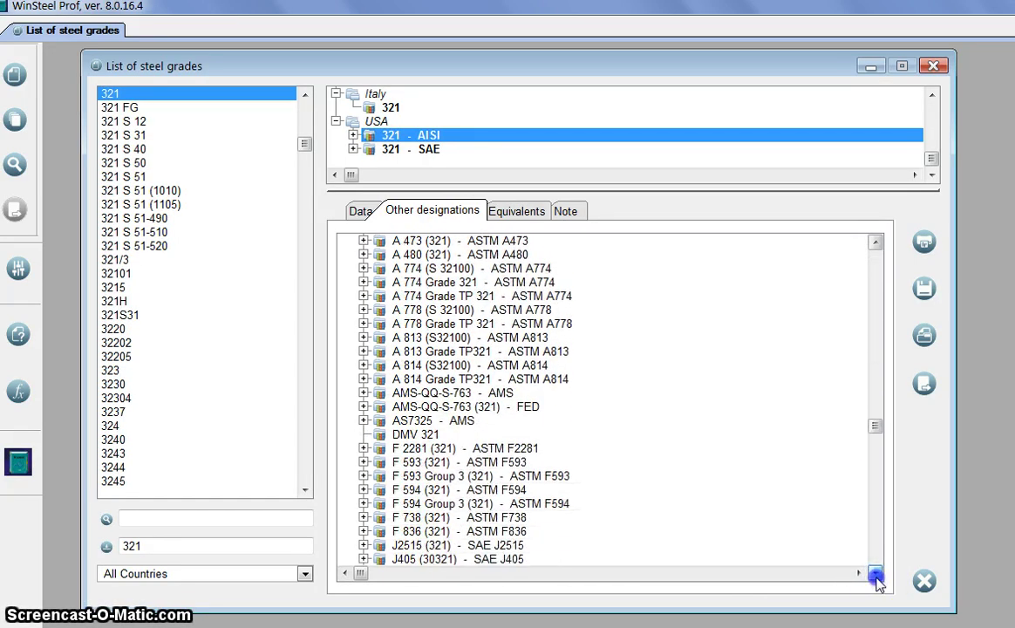
pyautogui.click(875, 573)
pyautogui.click(875, 573)
pyautogui.click(875, 573)
pyautogui.click(875, 574)
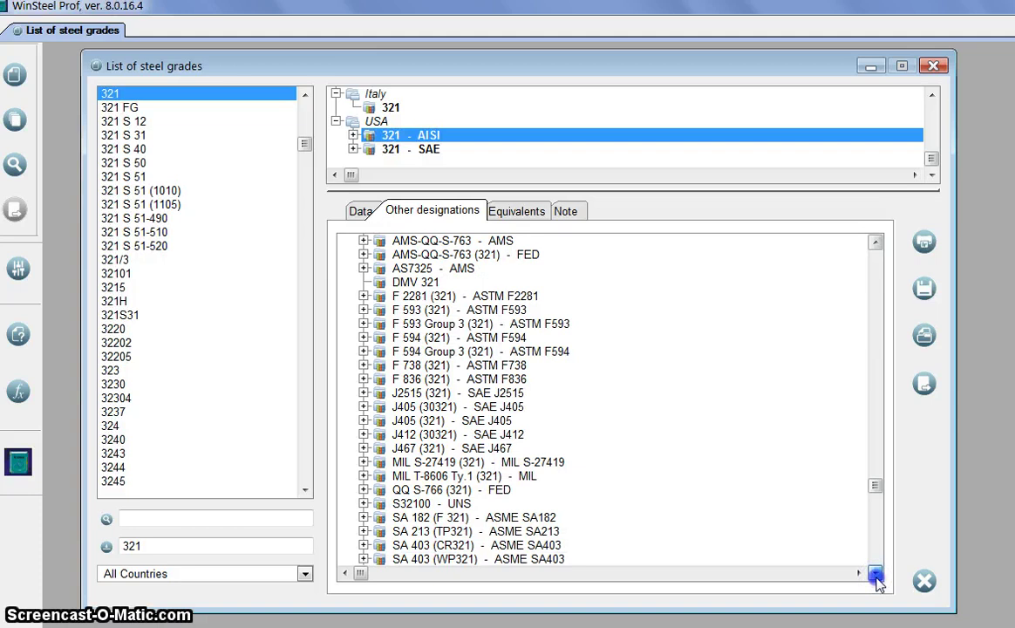
pyautogui.click(875, 574)
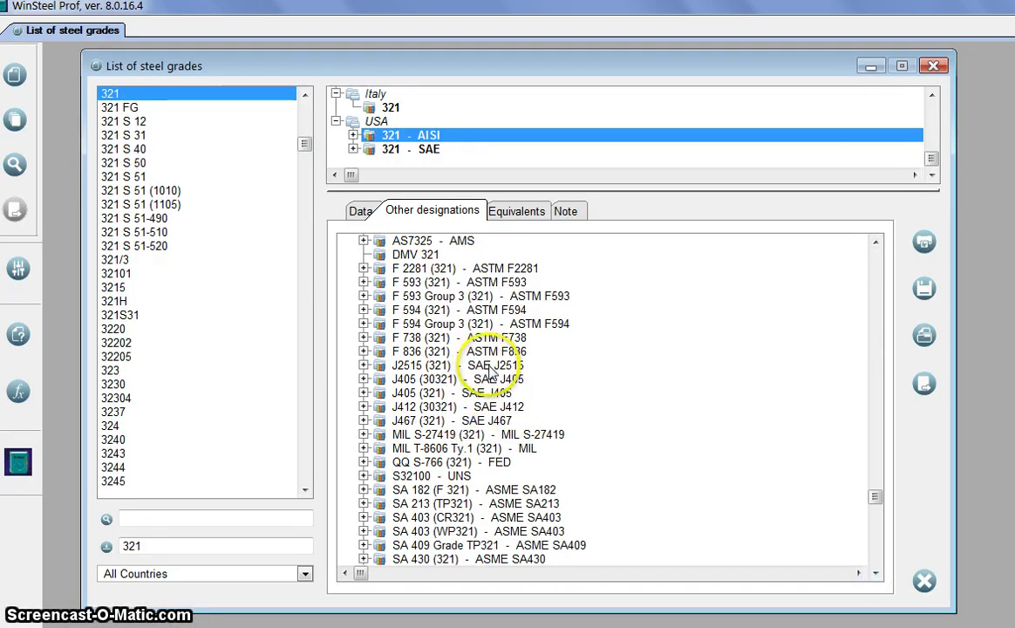
# Pick out the MIL S-27419 and UNS S32100 designations and review the rest of the USA list through Uniloy 321.
pyautogui.click(512, 436)
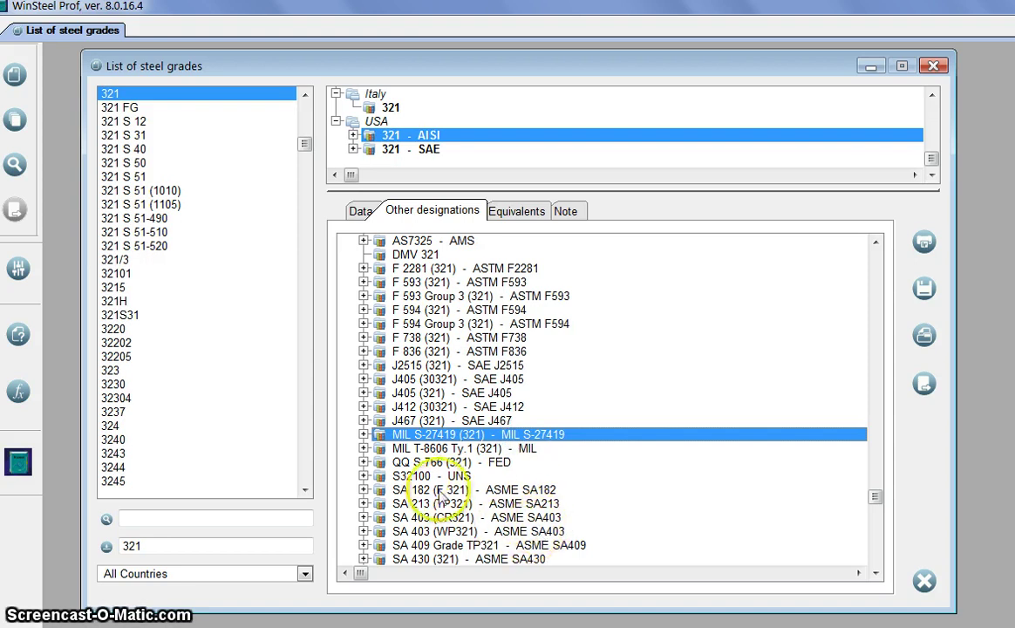
pyautogui.click(419, 476)
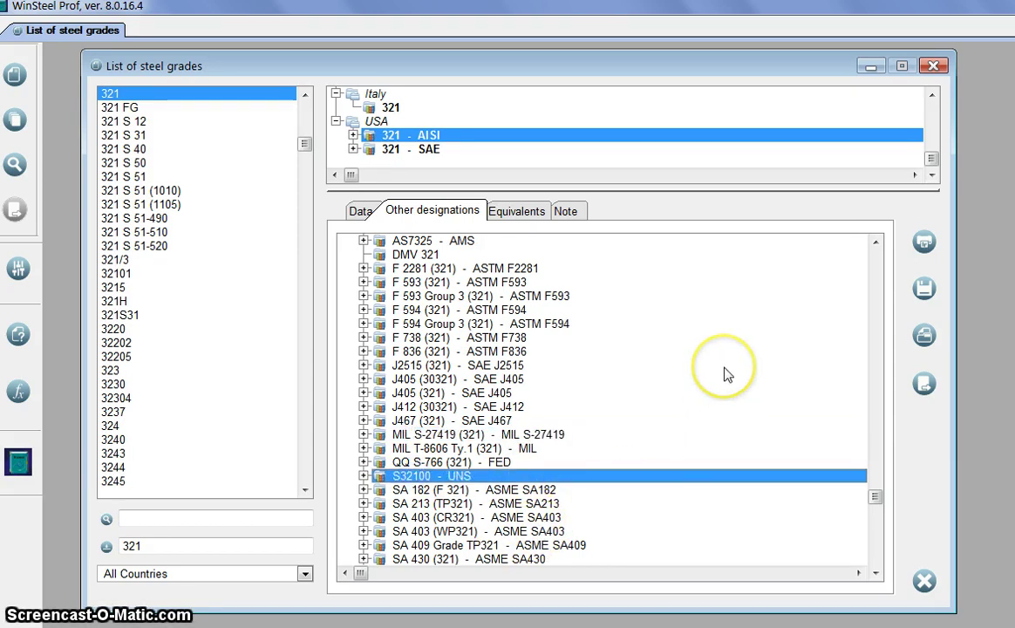
pyautogui.click(875, 567)
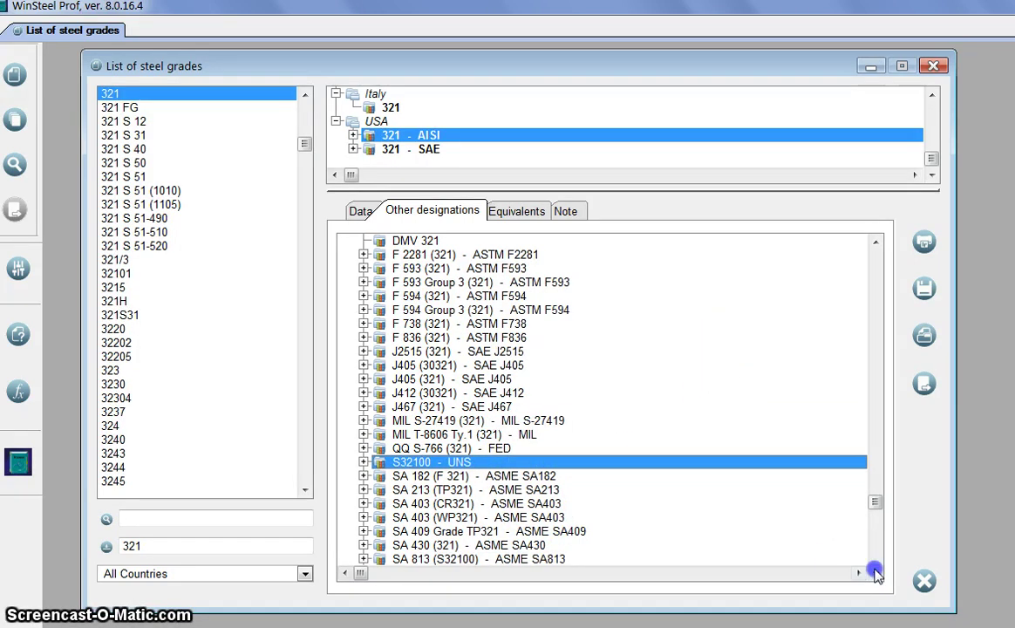
pyautogui.click(875, 571)
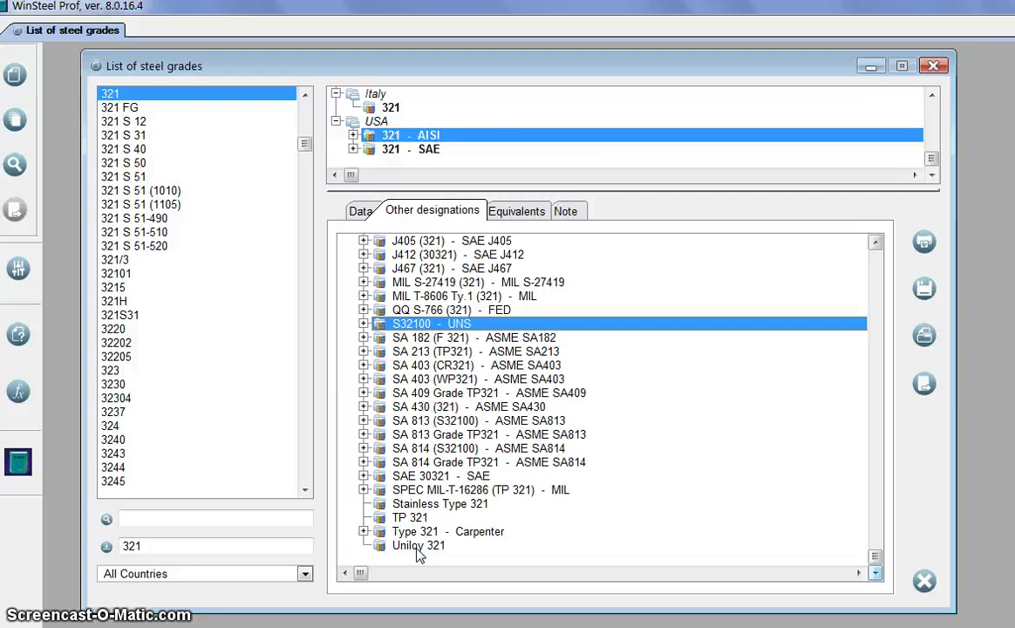
# Among the equivalents of AISI 321, expand China and open a comparison with 06Cr18Ni11Ti by GB 13296-2013.
pyautogui.click(519, 212)
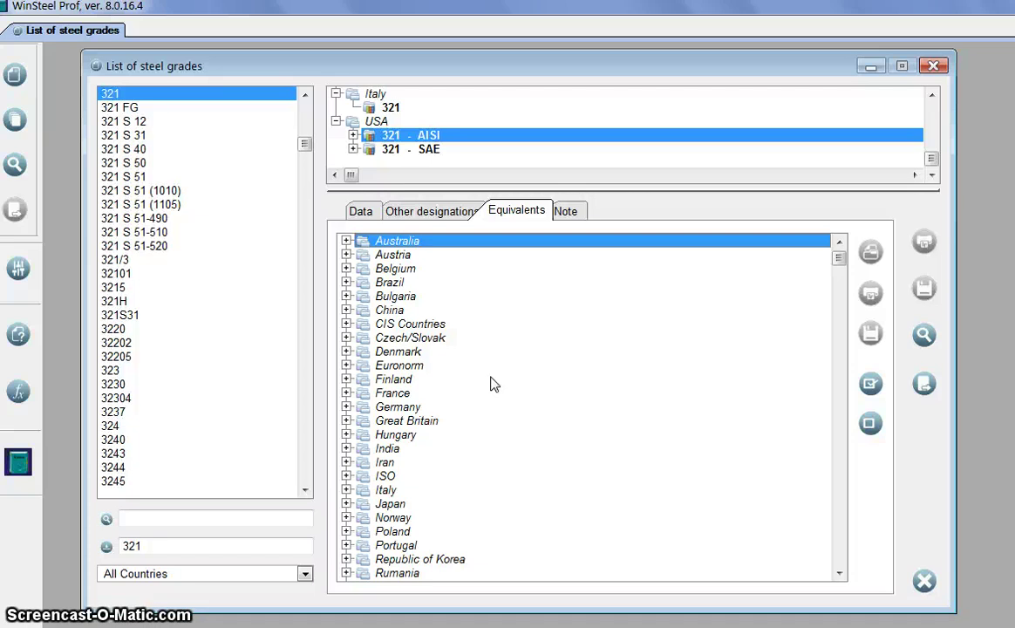
pyautogui.click(394, 310)
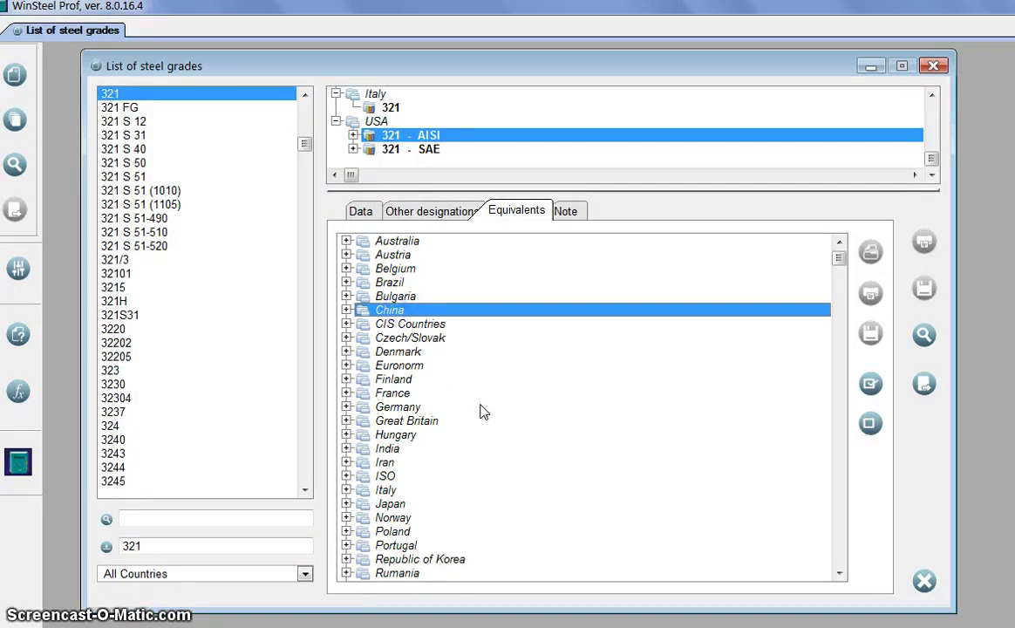
pyautogui.click(347, 310)
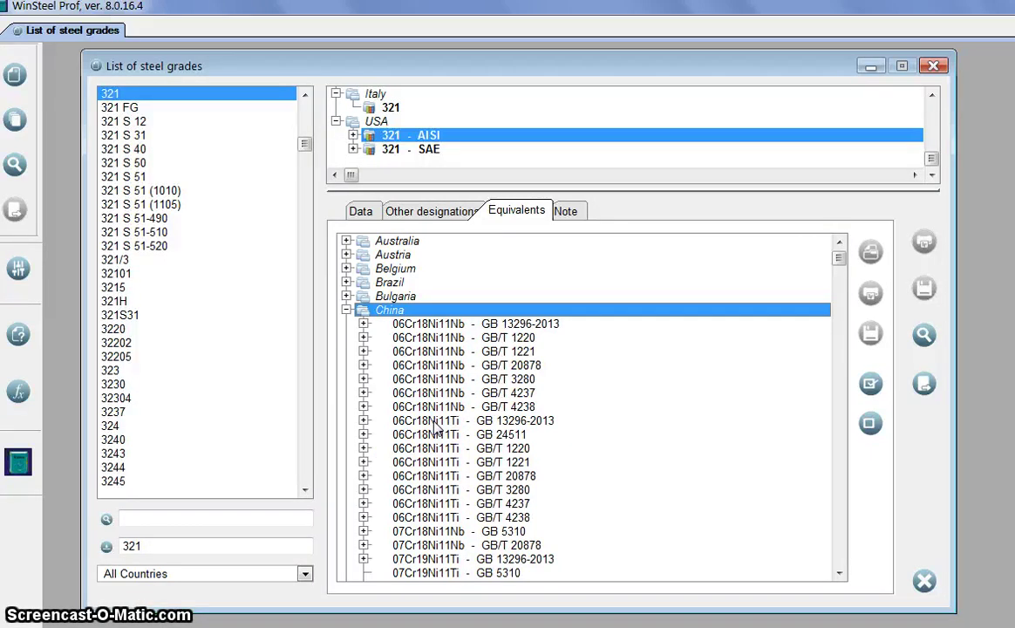
pyautogui.click(433, 422)
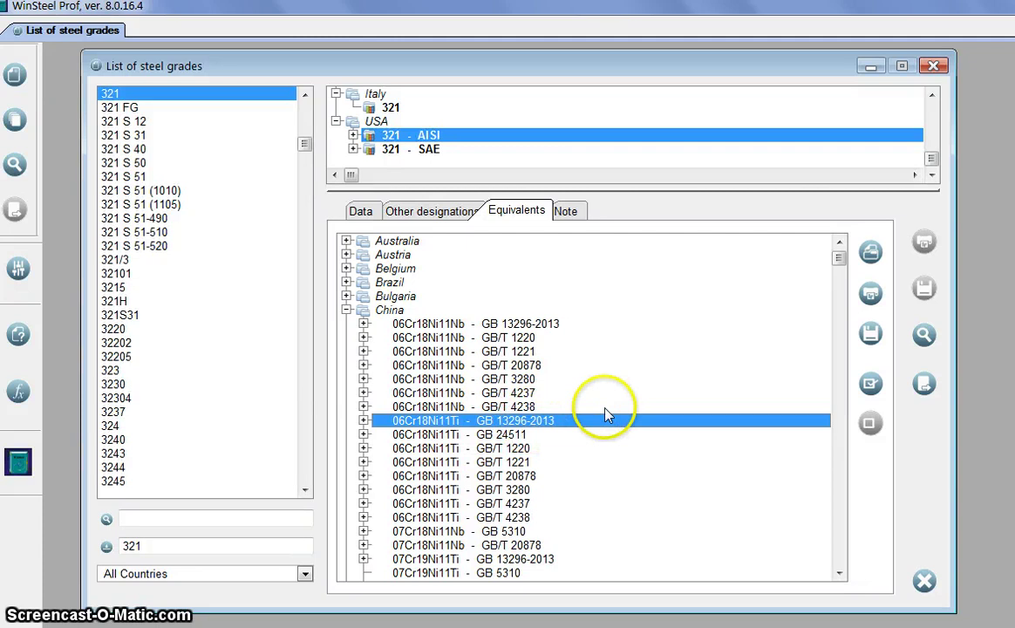
pyautogui.click(872, 260)
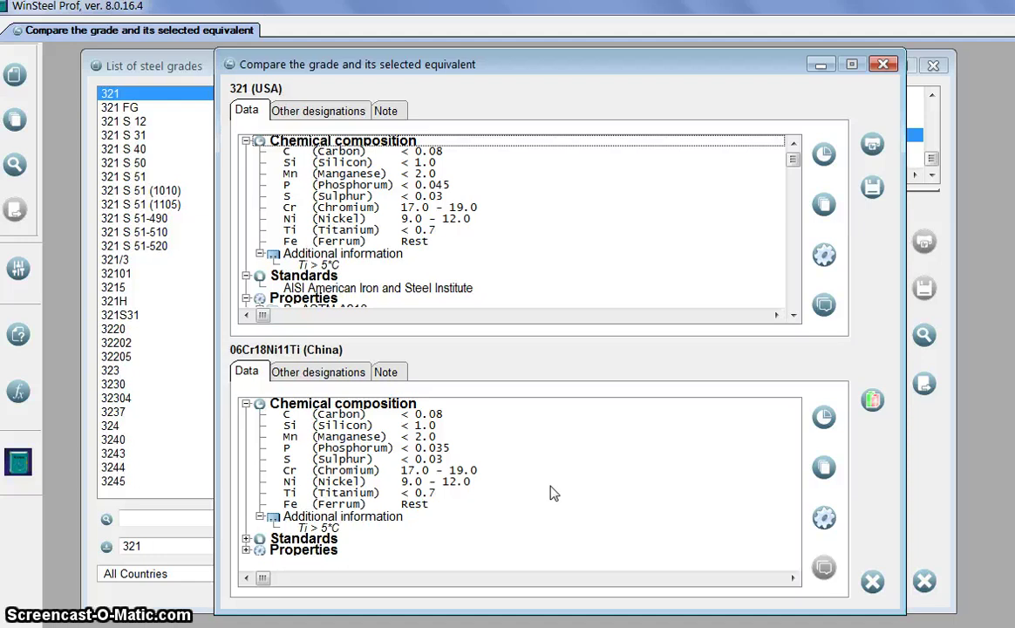
# View the comparative diagram of the chemical compositions of 321 and 06Cr18Ni11Ti, and close it.
pyautogui.click(872, 400)
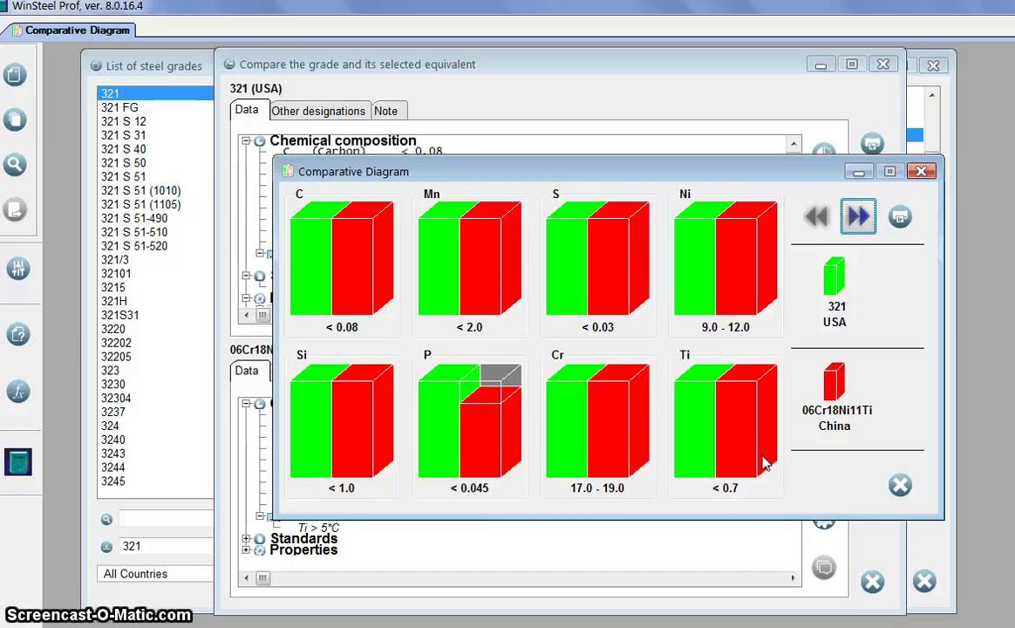
pyautogui.click(899, 484)
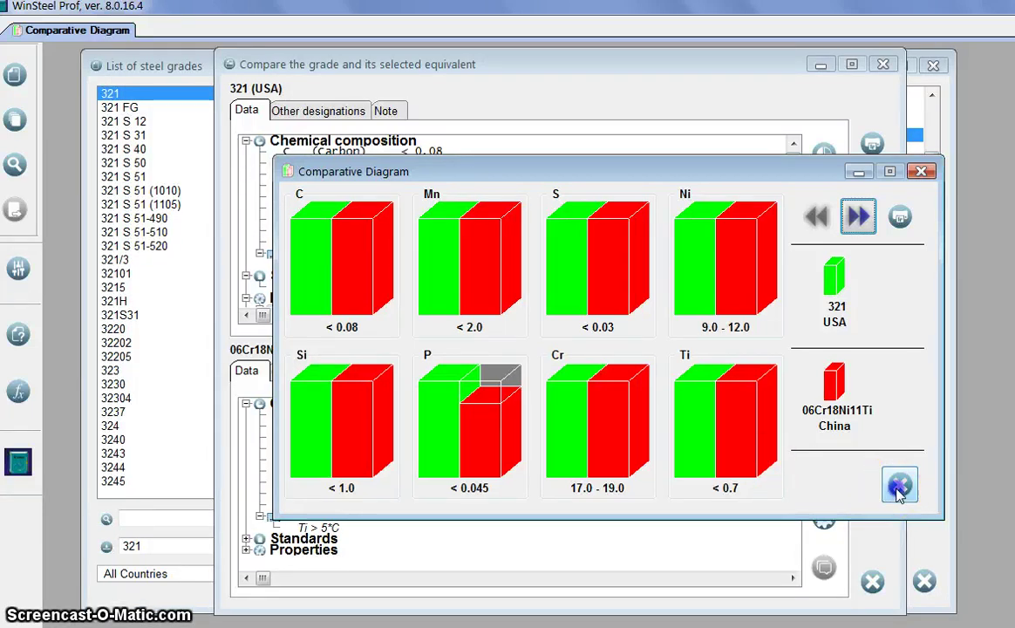
pyautogui.click(656, 453)
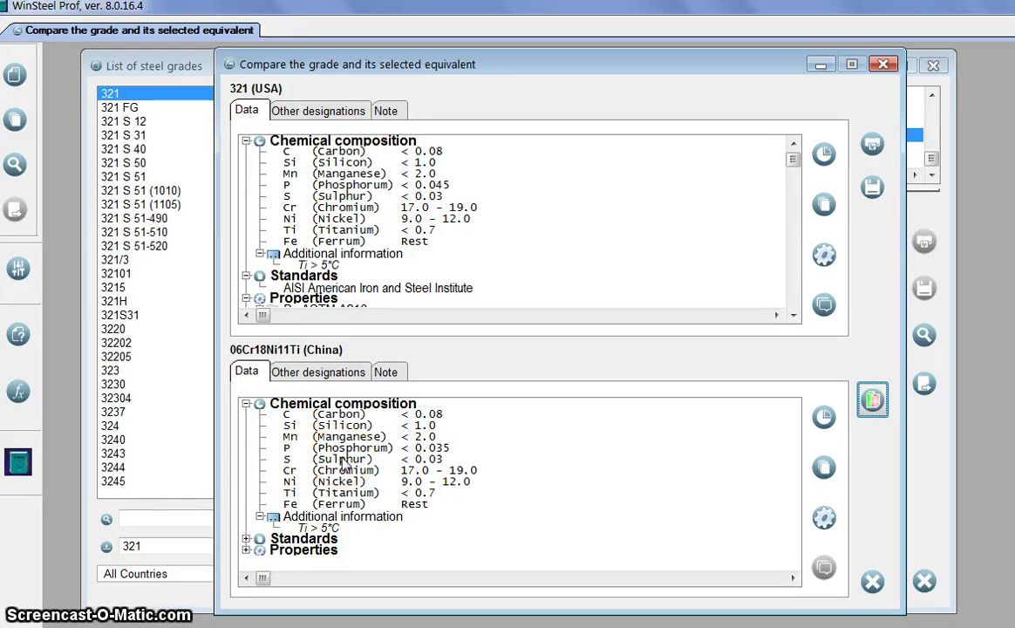
# Expand the Standards group of 06Cr18Ni11Ti and bring the ASTM A213 properties of 321 into view.
pyautogui.click(247, 538)
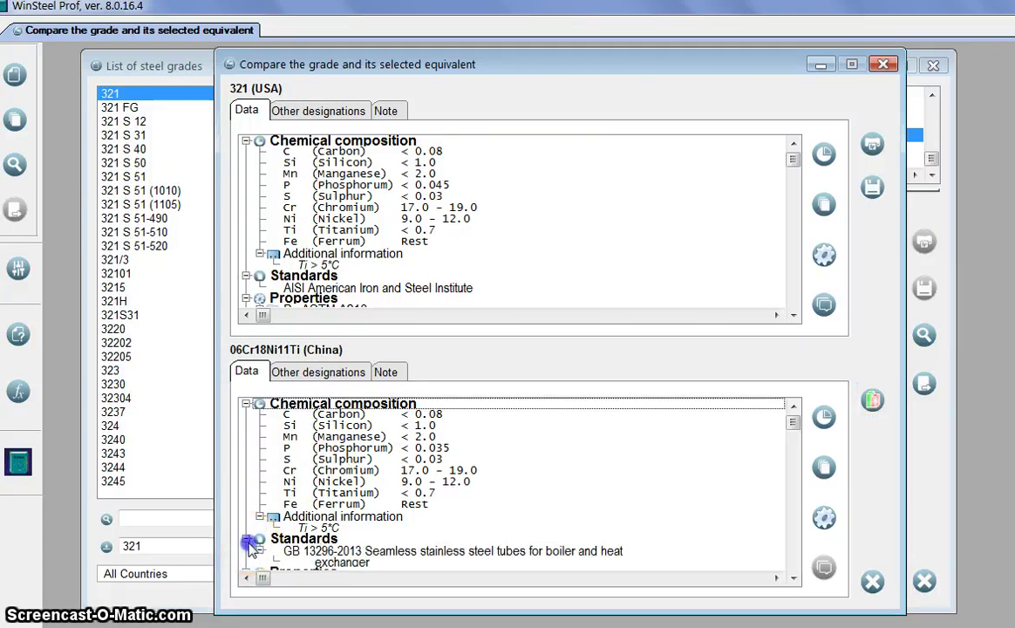
pyautogui.click(793, 576)
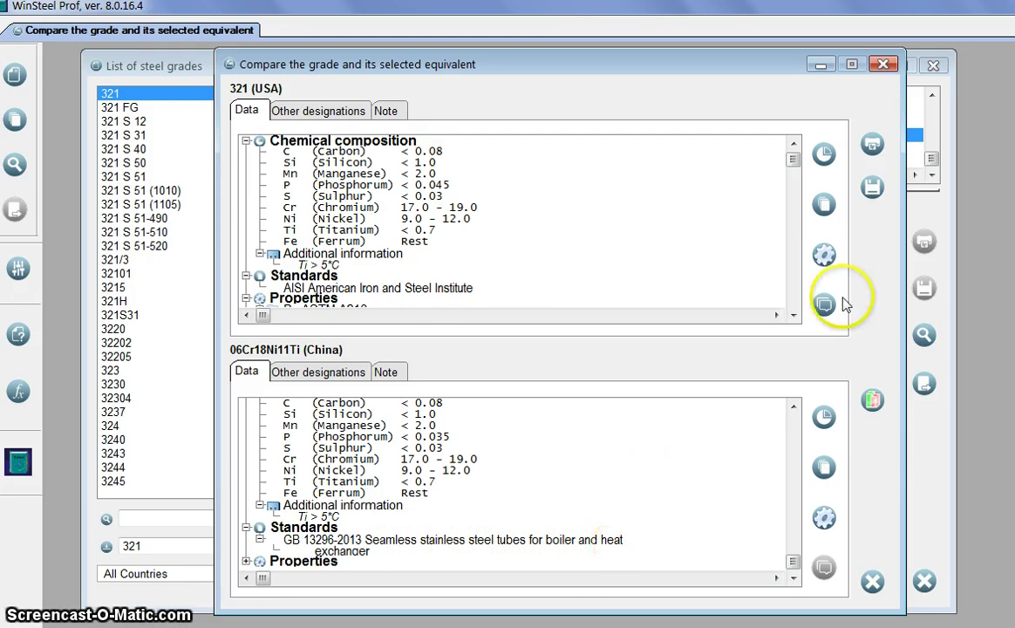
pyautogui.click(793, 314)
pyautogui.moveTo(793, 315); pyautogui.dragTo(793, 315)
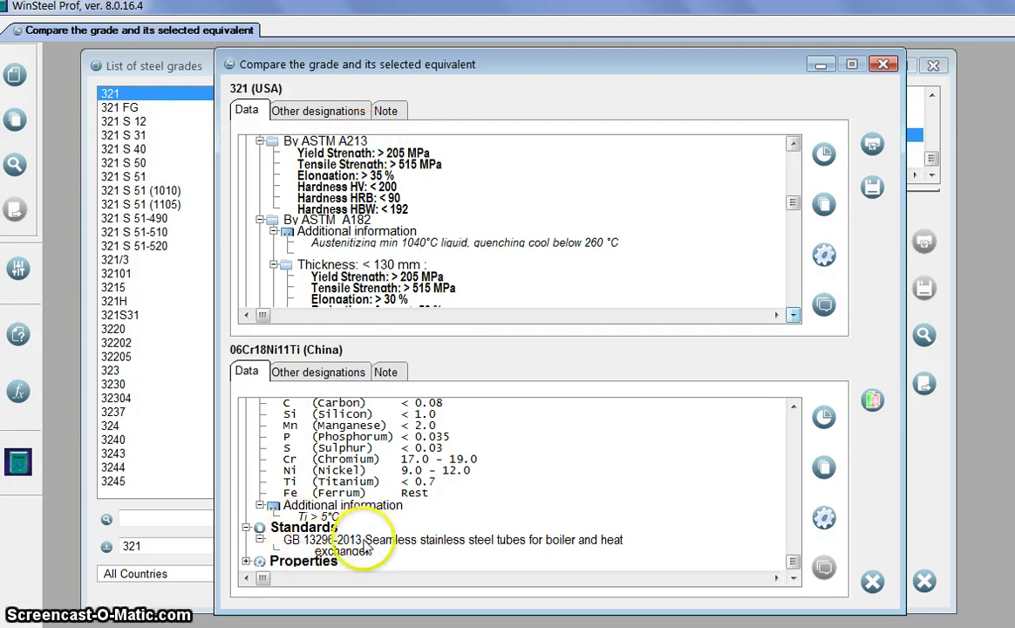
# Expand the Properties group of 06Cr18Ni11Ti, review its GB 13296 and physical characteristics, and close the comparison.
pyautogui.click(247, 561)
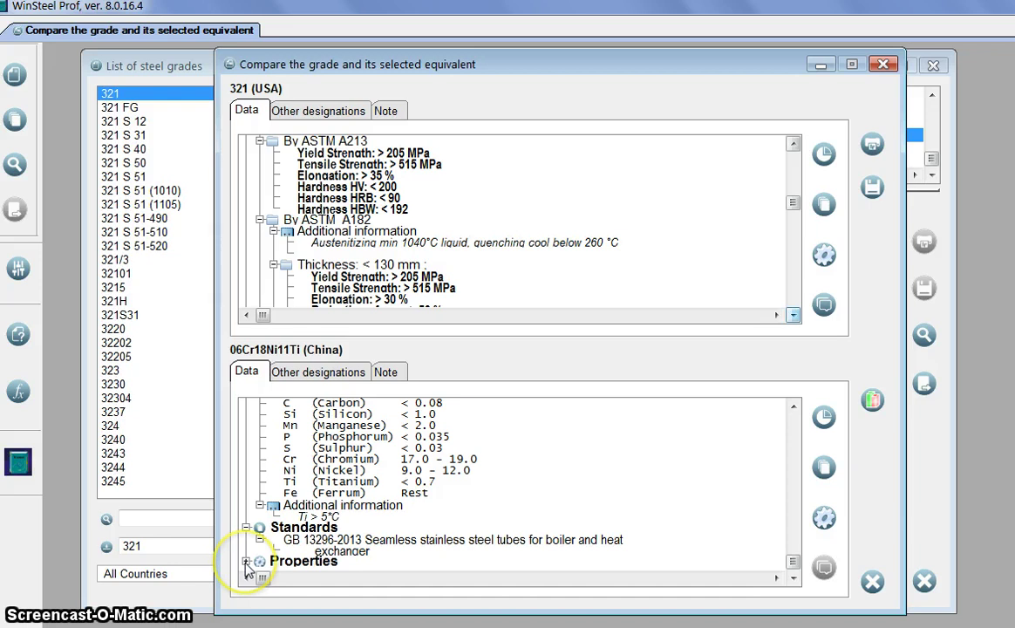
pyautogui.click(792, 578)
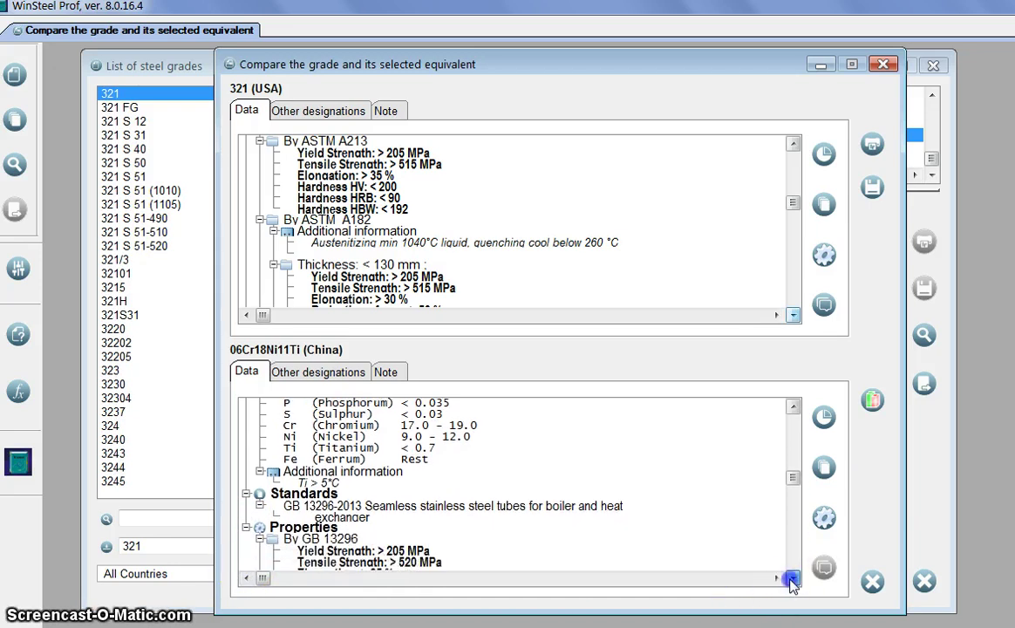
pyautogui.click(793, 577)
pyautogui.click(793, 577)
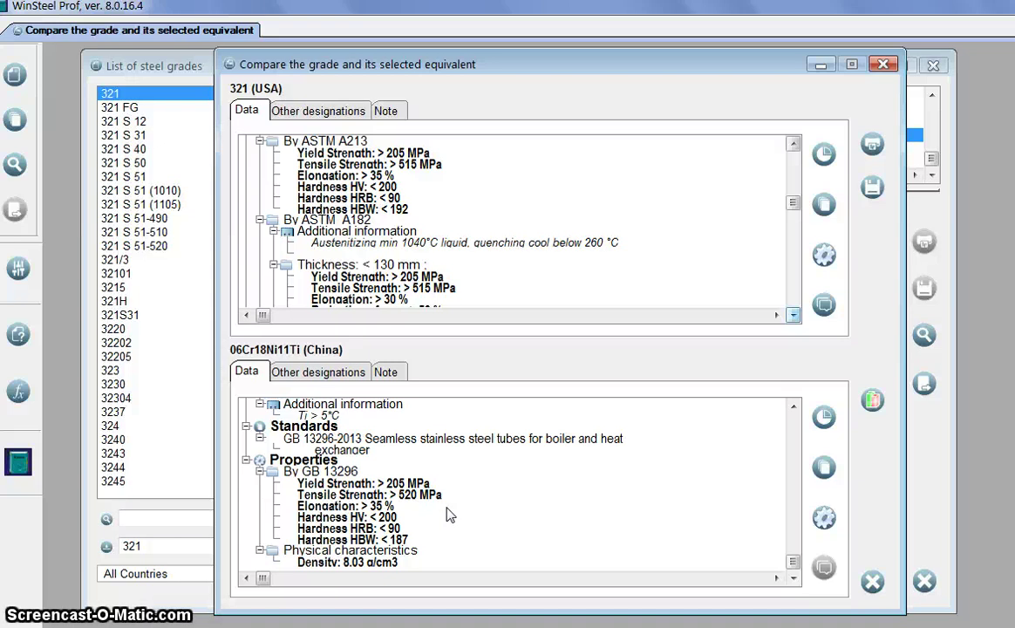
pyautogui.click(873, 582)
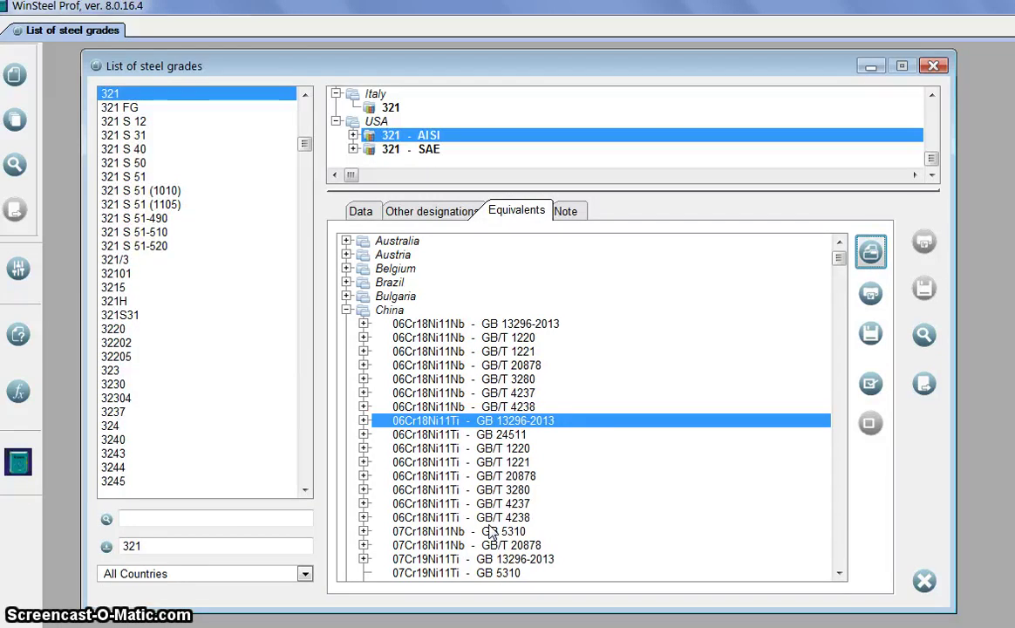
# Compare 321 with the Chinese equivalent 06Cr18Ni11Nb by GB/T 1221 and close the comparison.
pyautogui.click(428, 349)
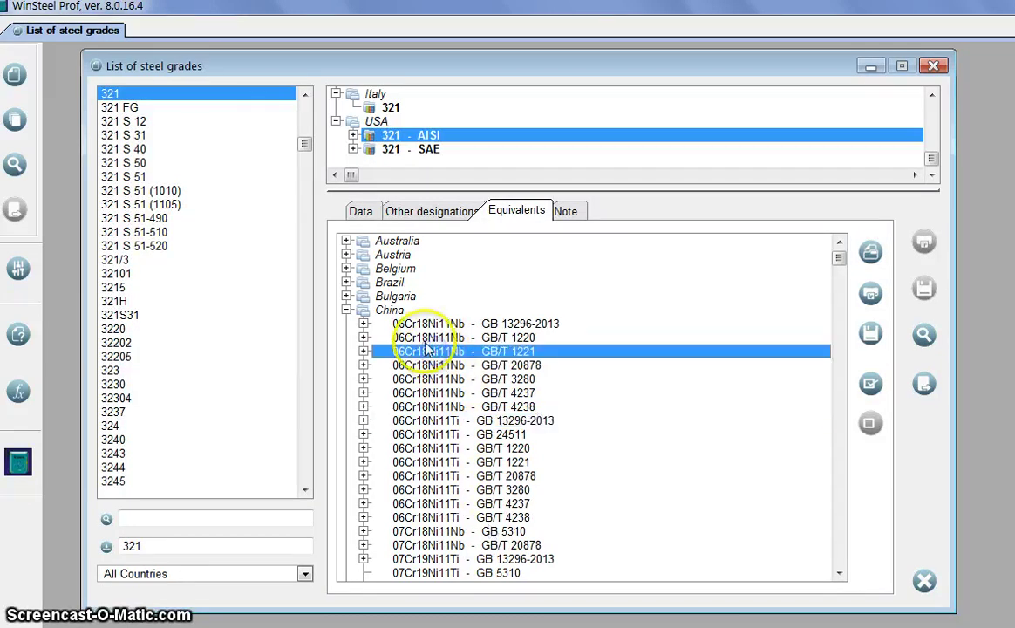
pyautogui.click(871, 253)
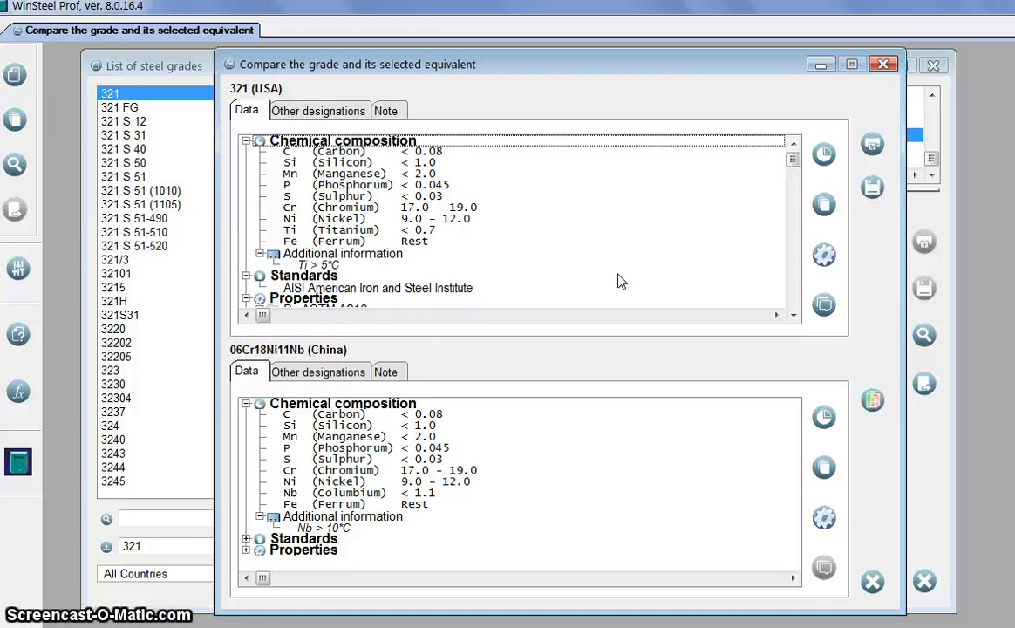
pyautogui.click(872, 581)
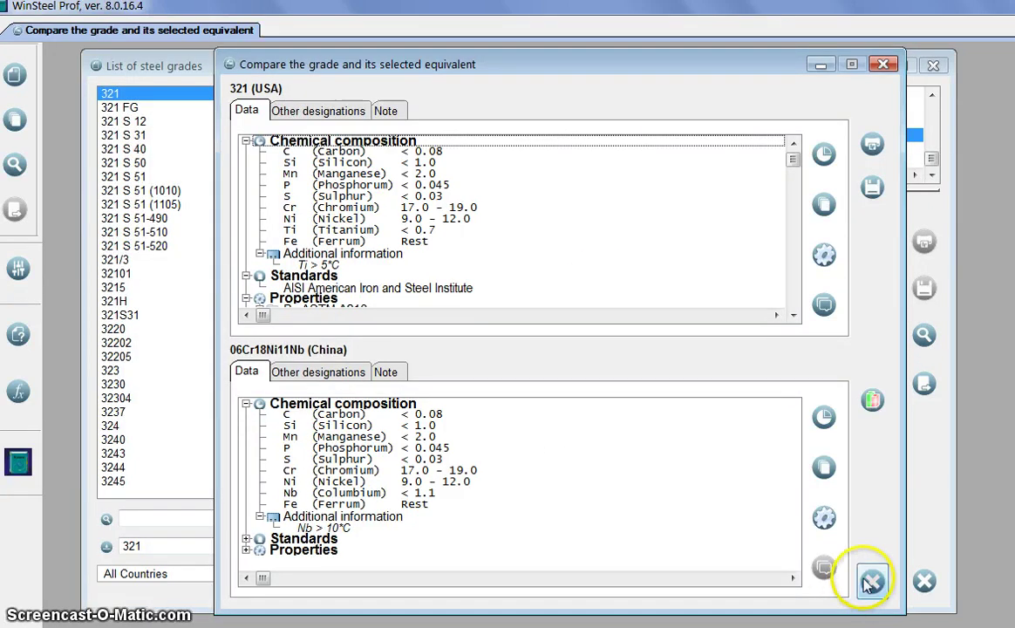
# Compare 321 with the Chinese equivalent 07Cr19Ni11Ti by GB 5310 and close the comparison.
pyautogui.click(839, 573)
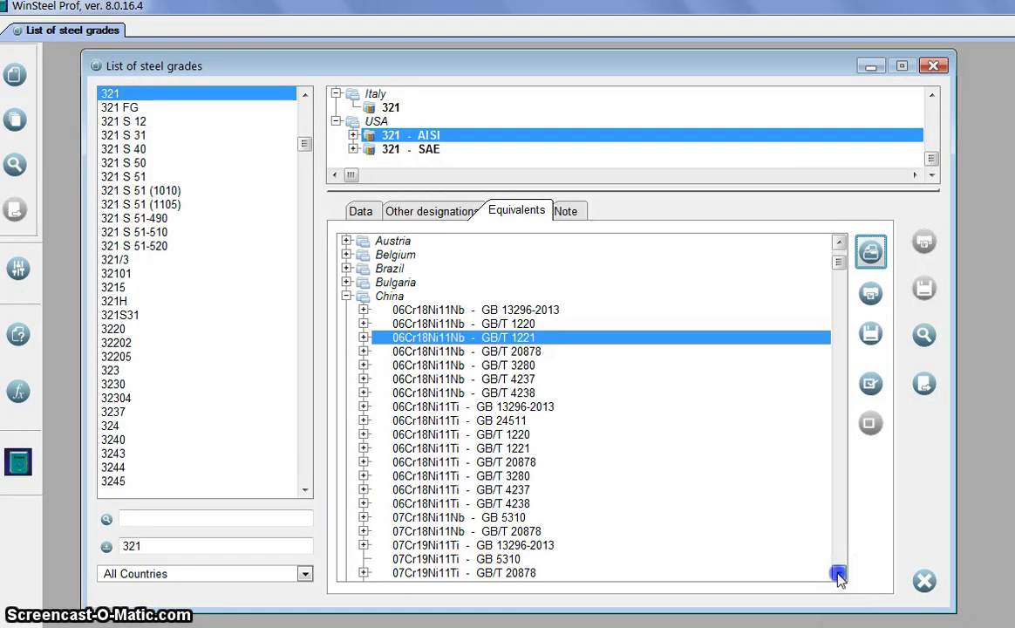
pyautogui.click(839, 572)
pyautogui.click(839, 573)
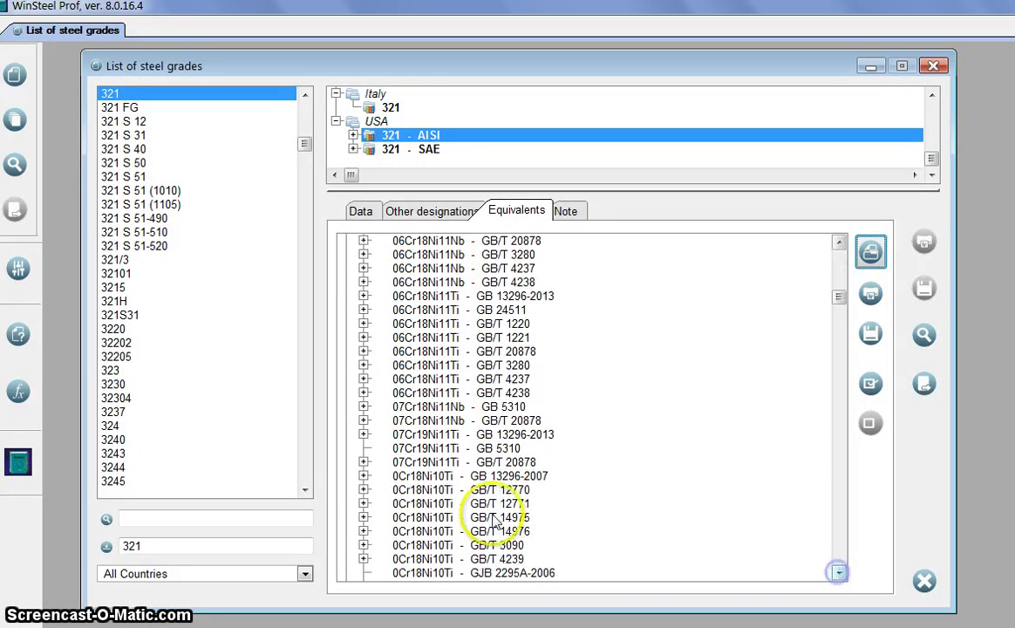
pyautogui.click(425, 448)
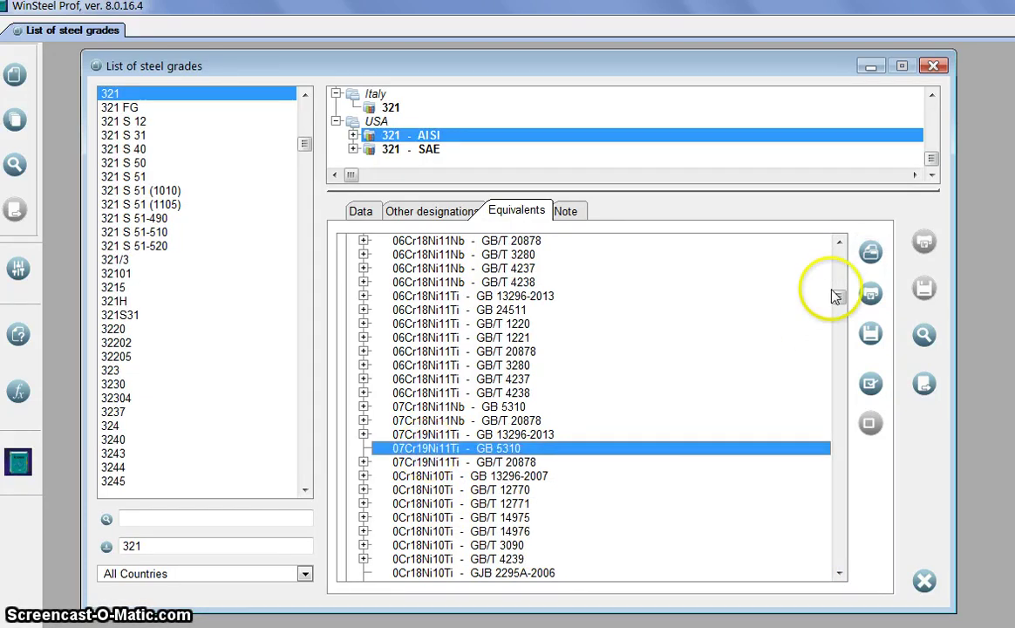
pyautogui.click(869, 254)
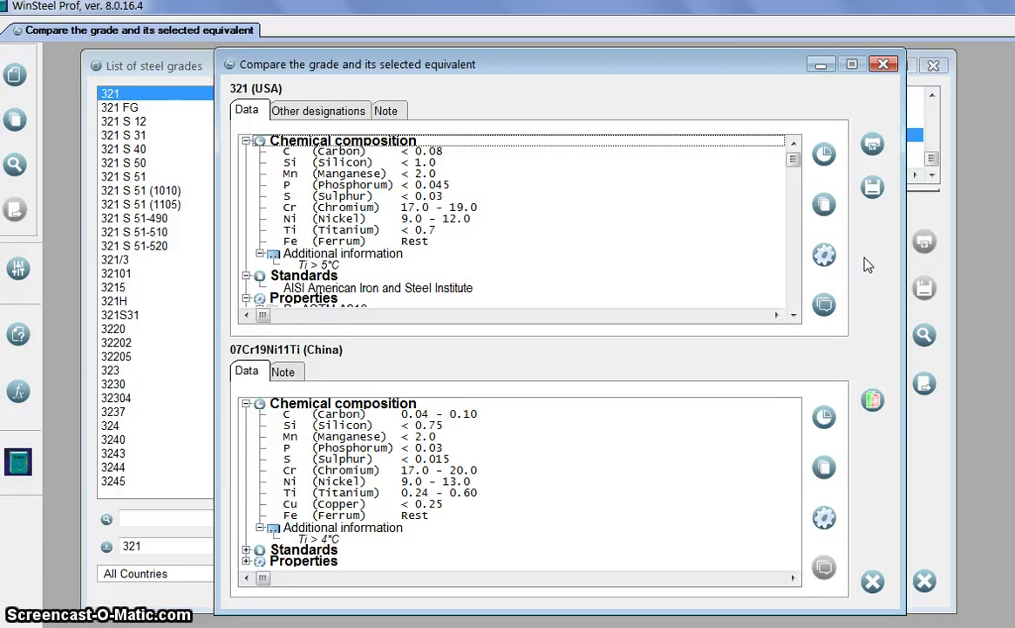
pyautogui.click(872, 582)
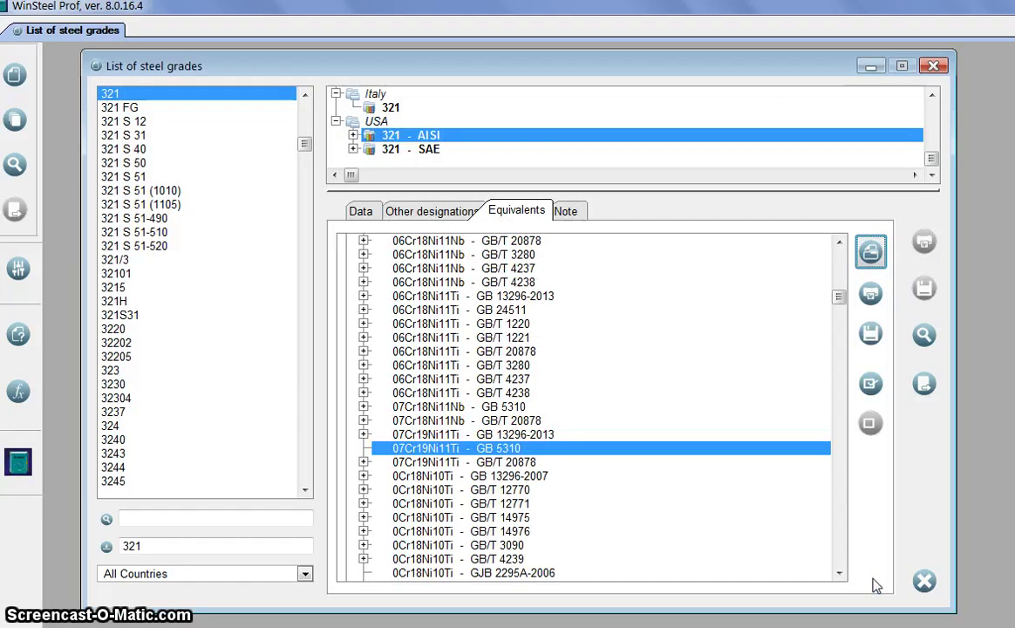
# Enter a three-line note for AISI 321: "sdjkskjkjfjjflbkslfsbl;", "jbdjsdkvnkdnvkdnkl" and "bdsjsdkjnvdkvndk".
pyautogui.click(572, 213)
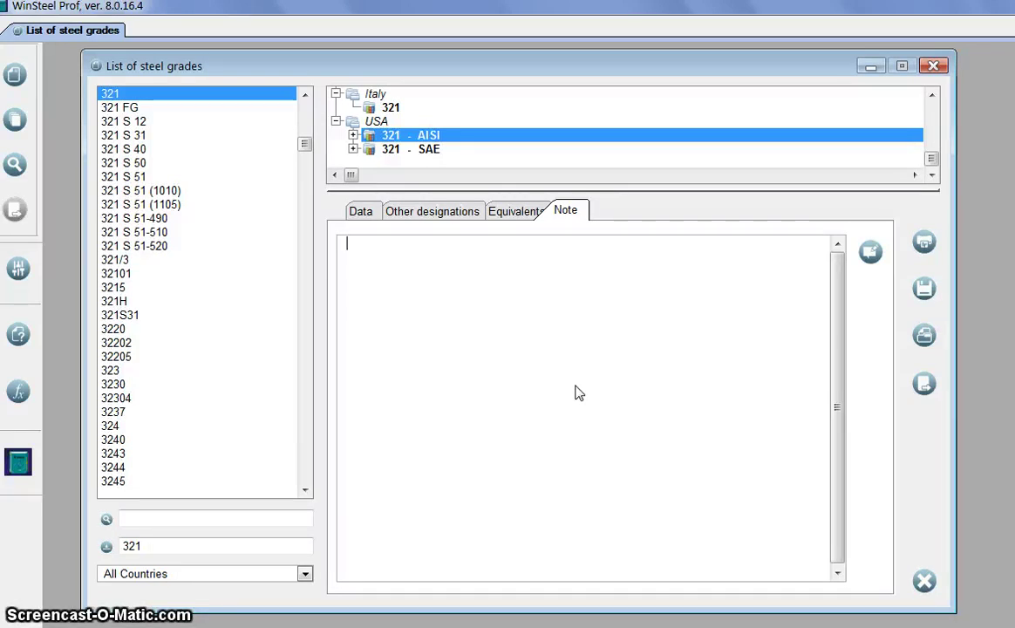
pyautogui.click(766, 344)
pyautogui.click(870, 252)
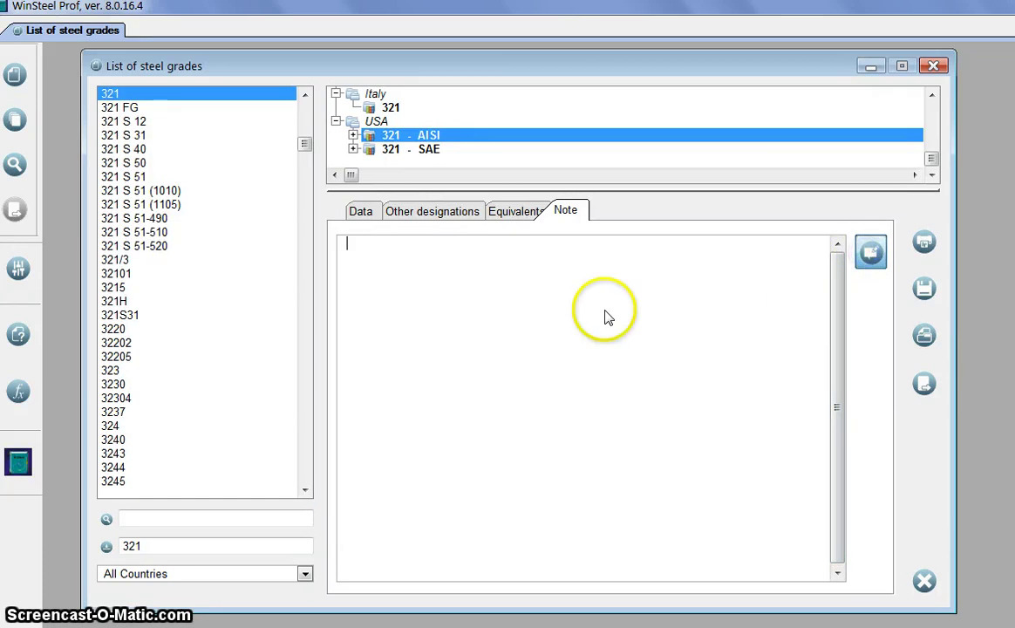
pyautogui.write('sdjkskjkj')
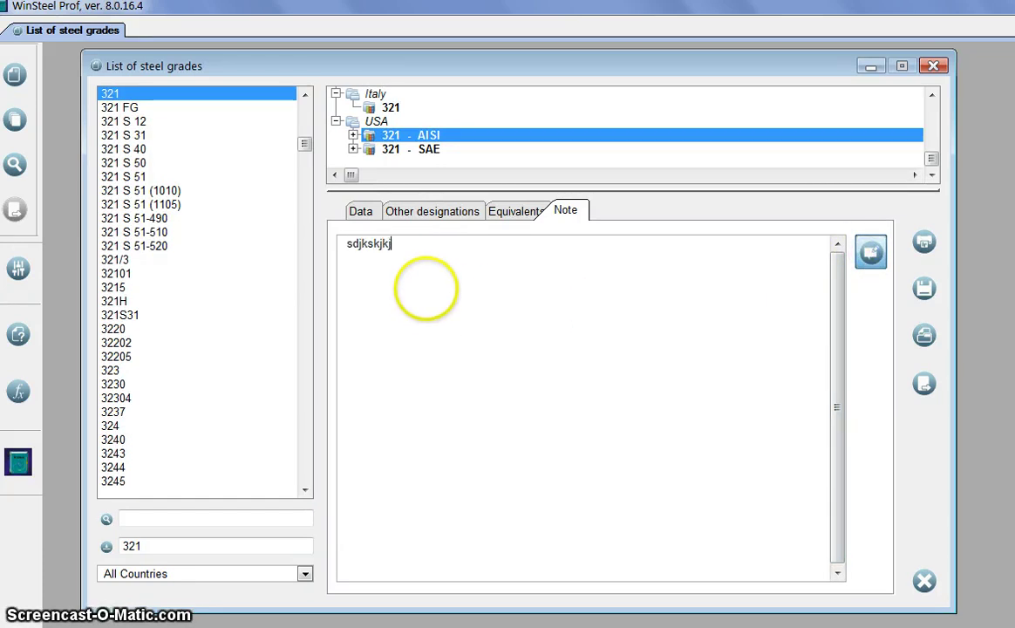
pyautogui.write('fjjflbkslfsbl;')
pyautogui.press('Return')
pyautogui.write('jb')
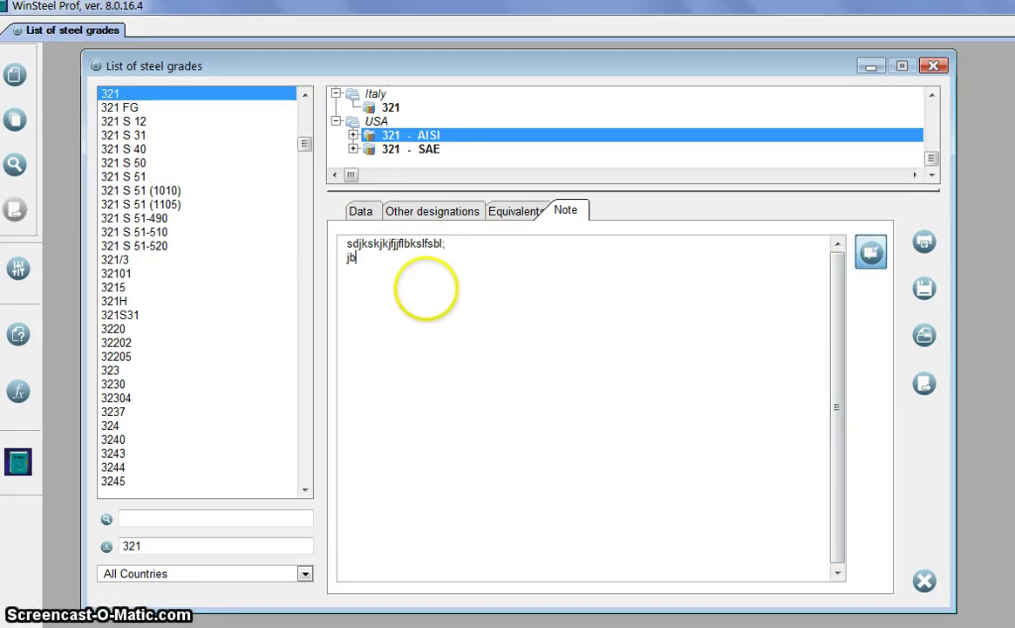
pyautogui.write('djsdkvnkdnvkdnkl')
pyautogui.press('Return')
pyautogui.write('bdsjsdkjnvukvndk')
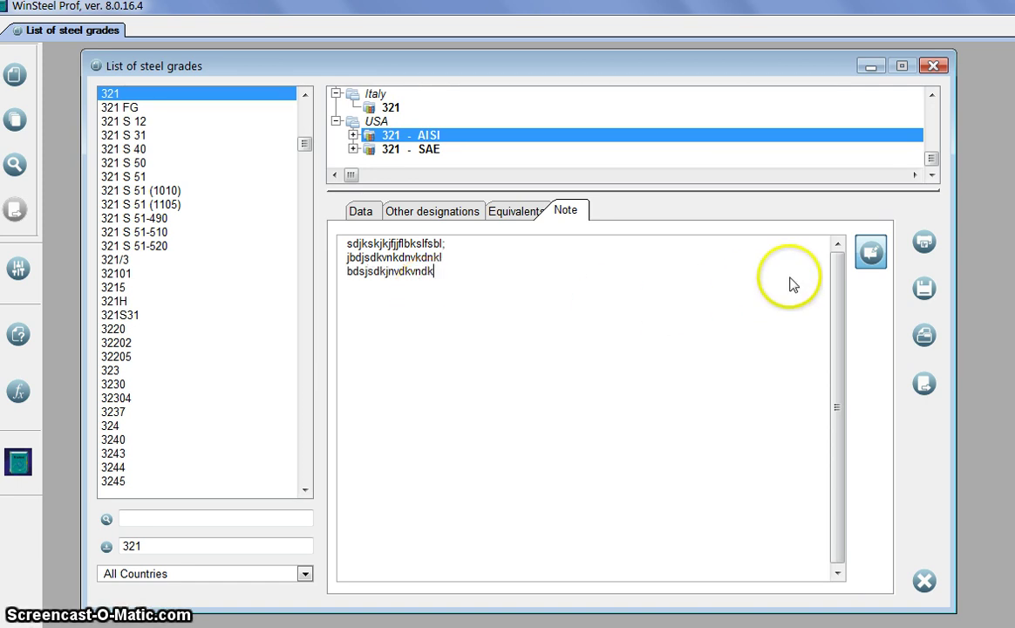
# Save the entered note for AISI 321, agreeing to store the information in the Note field.
pyautogui.click(875, 255)
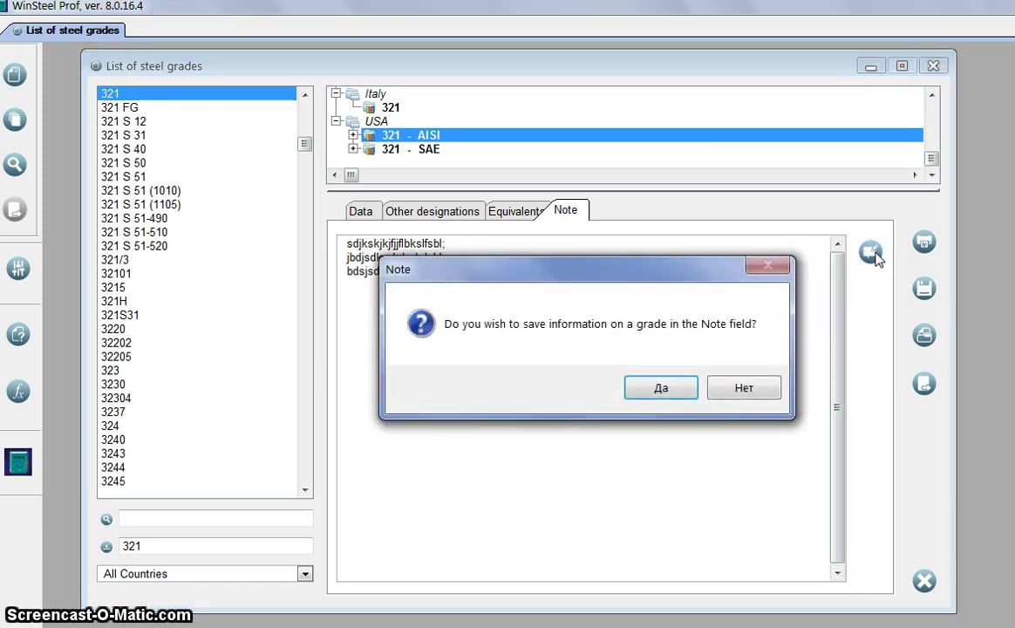
pyautogui.click(665, 390)
pyautogui.click(620, 443)
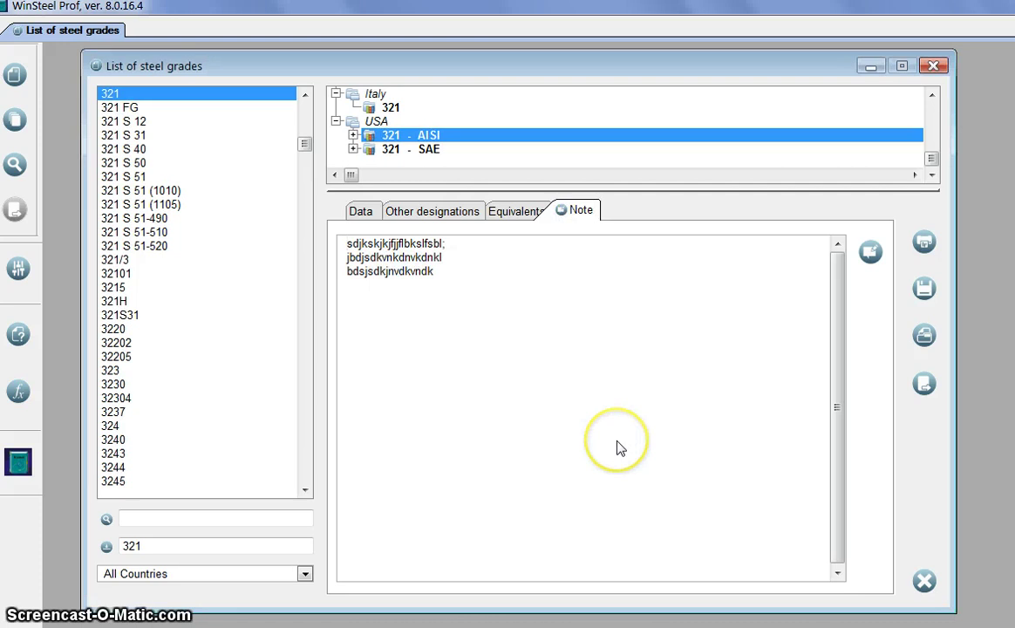